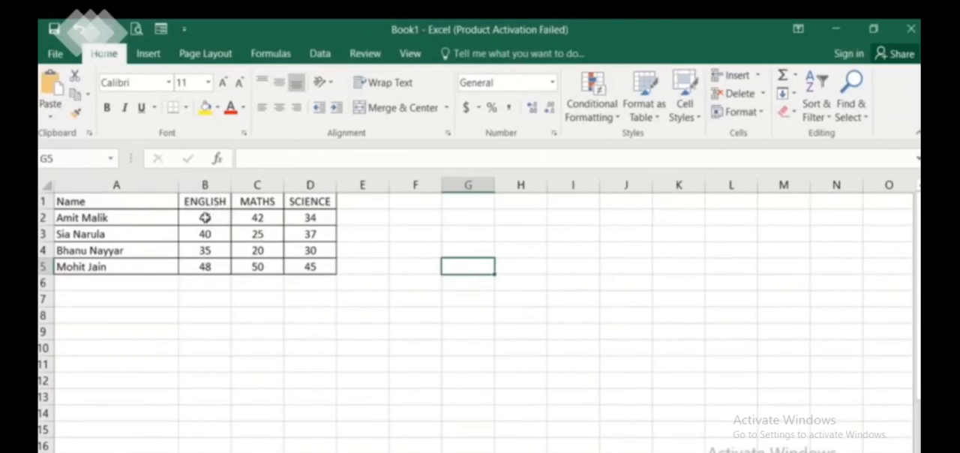
Insert a clustered column chart from the marks table in A1:D5
left_click(146, 54)
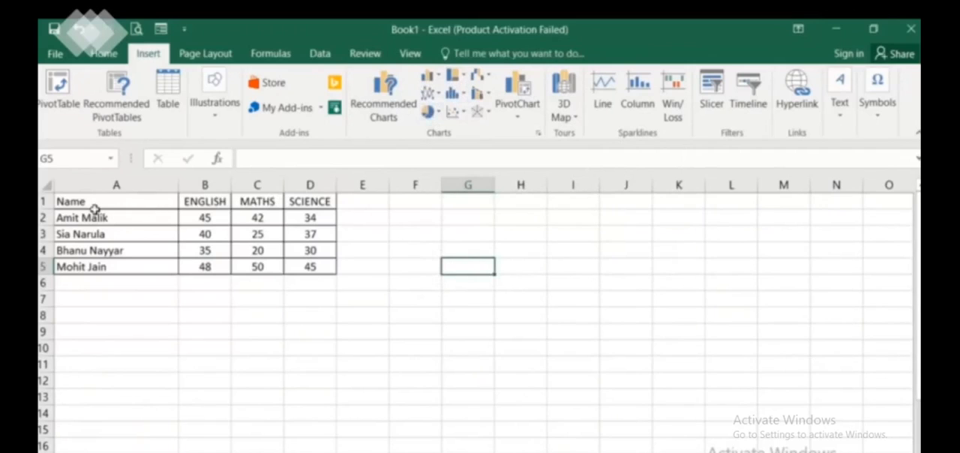
left_click_drag(72, 202, 309, 268)
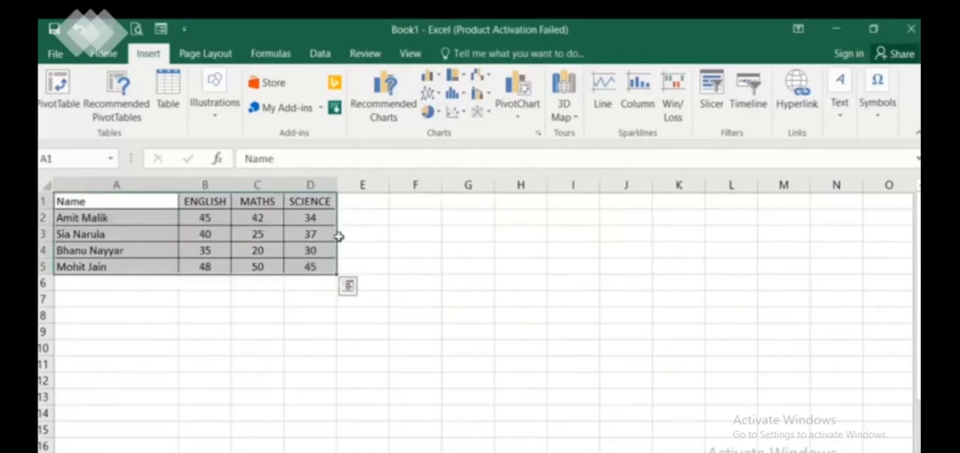
left_click(538, 133)
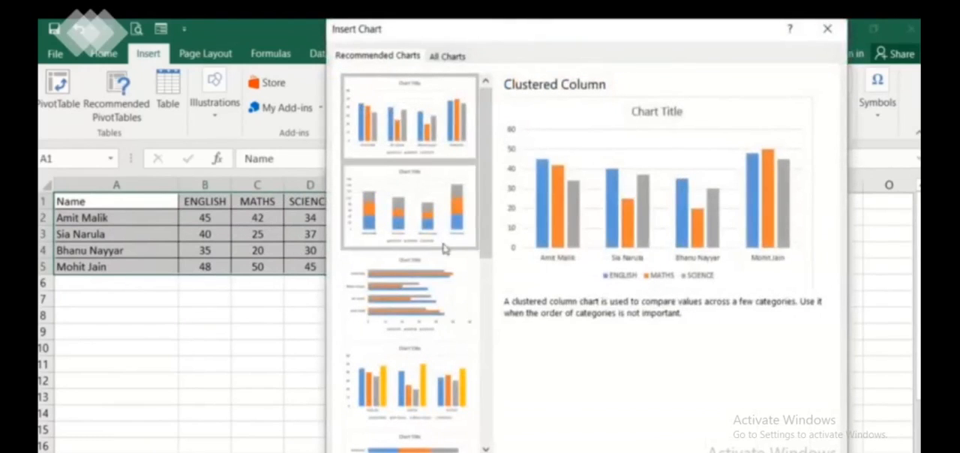
left_click(445, 58)
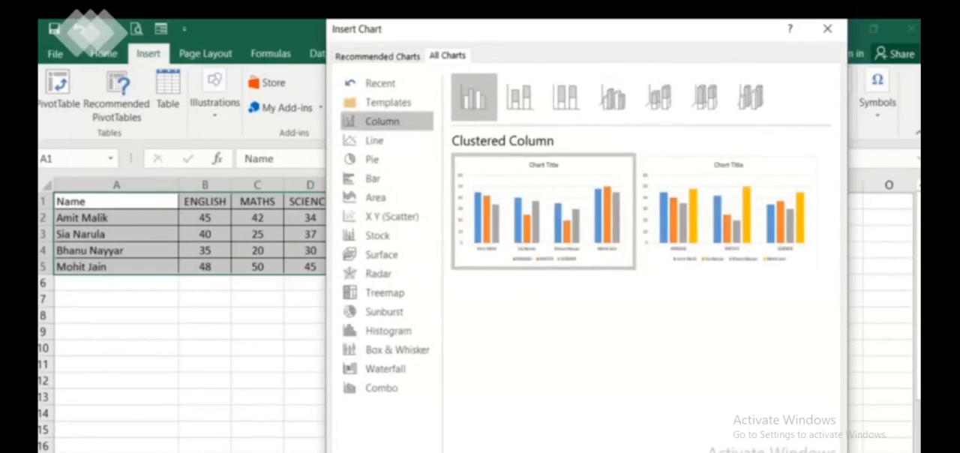
key("Return")
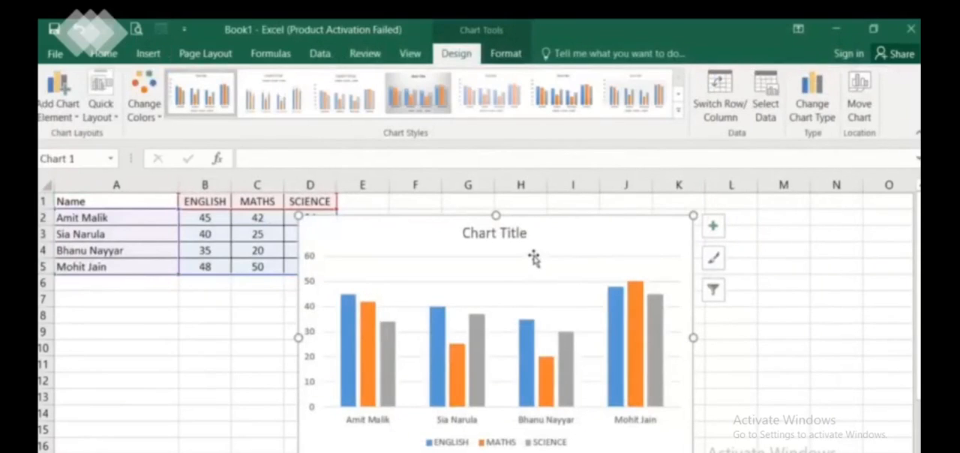
Move the chart clear of the marks table, beside it around columns F to M
left_click_drag(552, 253, 684, 204)
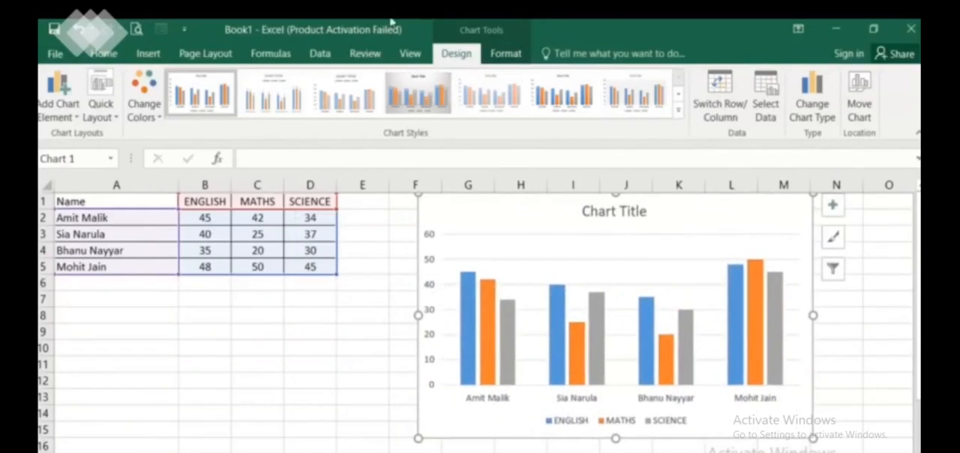
mouse_move(394, 22)
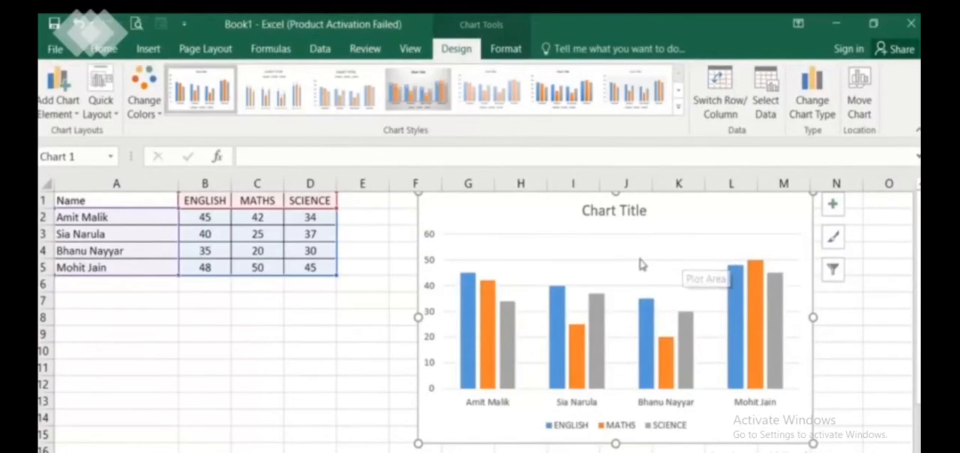
left_click(645, 211)
mouse_move(691, 208)
left_mouse_down()
mouse_move(688, 228)
mouse_move(679, 217)
left_mouse_up()
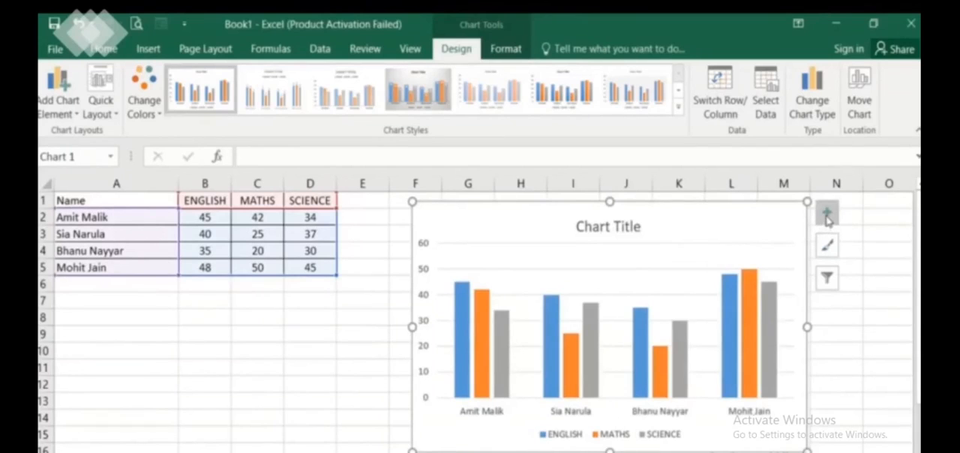
Add axis titles to the column chart
left_click(827, 215)
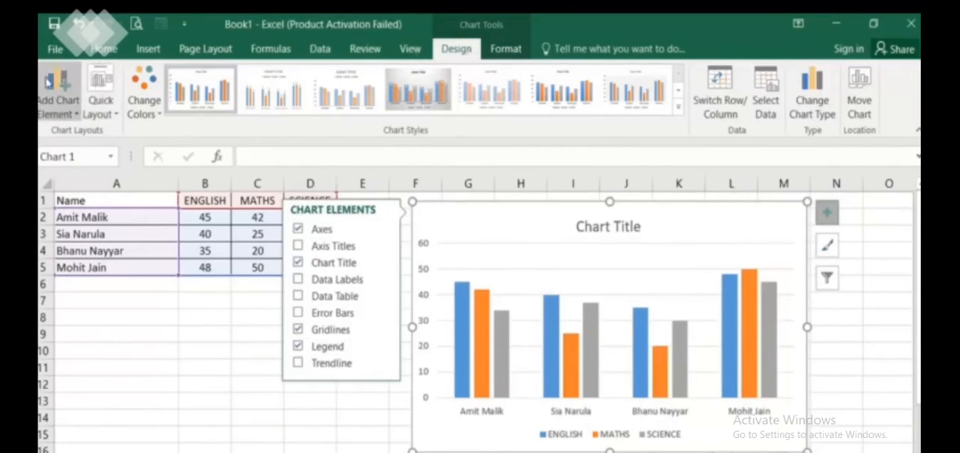
left_click(72, 115)
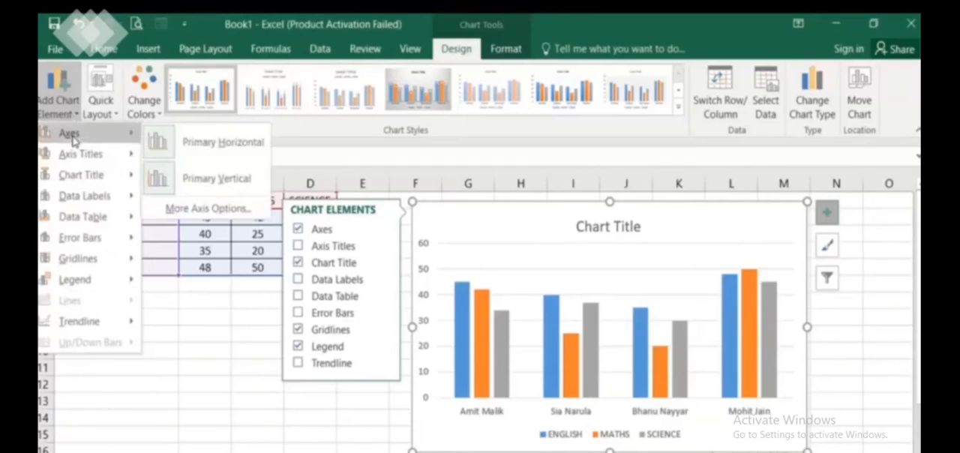
left_click(166, 309)
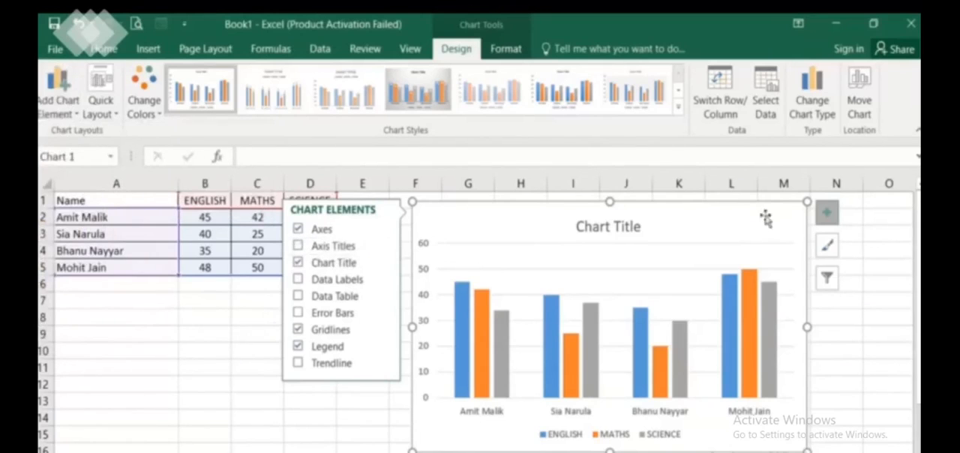
left_click(333, 247)
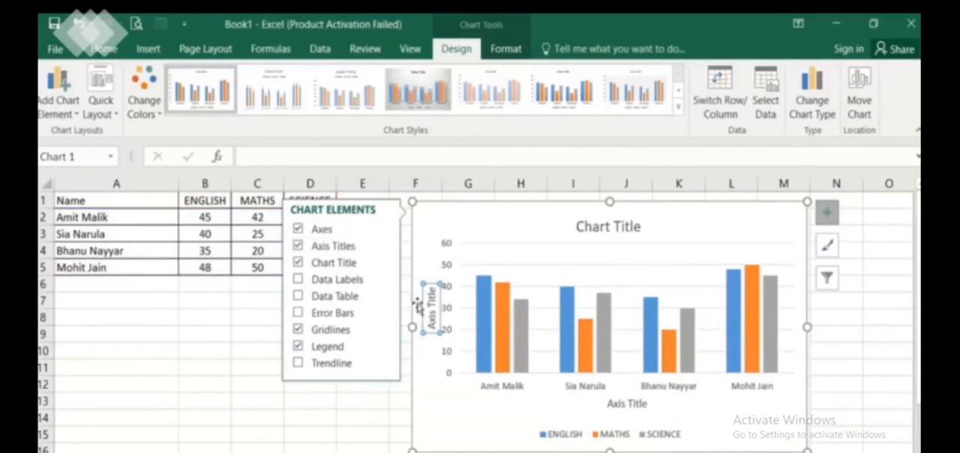
Replace the vertical axis title text with "Marks"
left_click(432, 324)
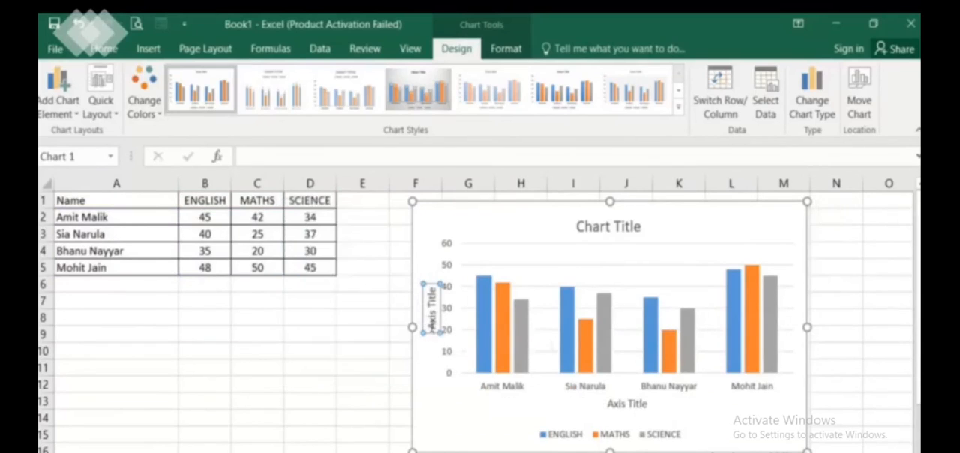
key("BackSpace")
key("Delete")
key("Delete")
key("Delete")
key("Delete")
key("Delete")
key("Delete")
key("Delete")
key("Delete")
key("Delete")
type("Marks")
Replace the horizontal axis title text with "Name of students"
left_click(612, 407)
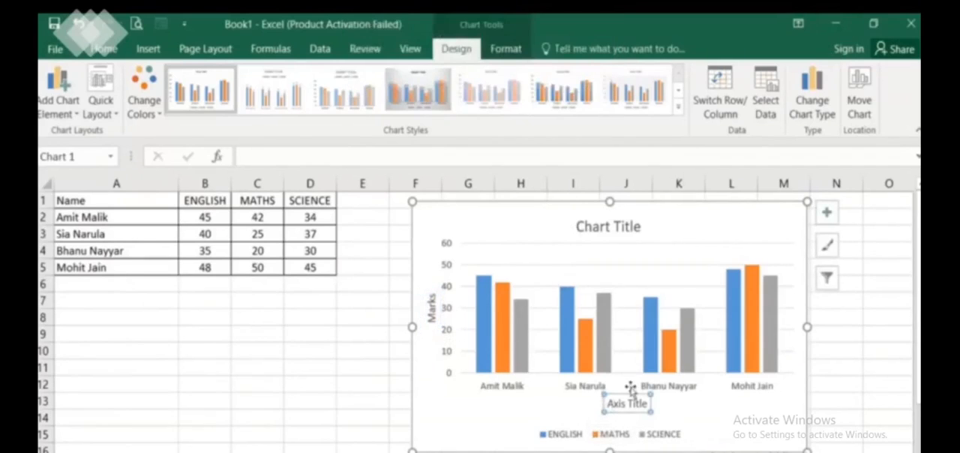
left_click_drag(612, 406, 644, 407)
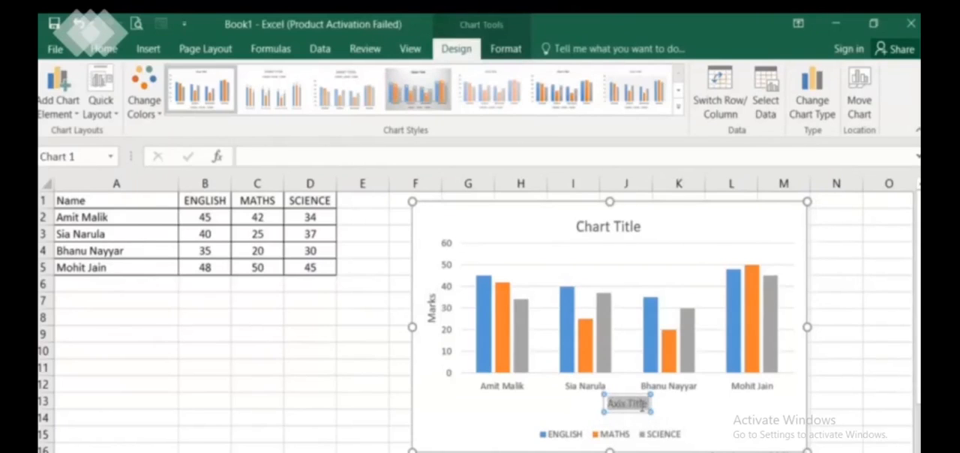
type("Name")
type(" of th")
type("udents")
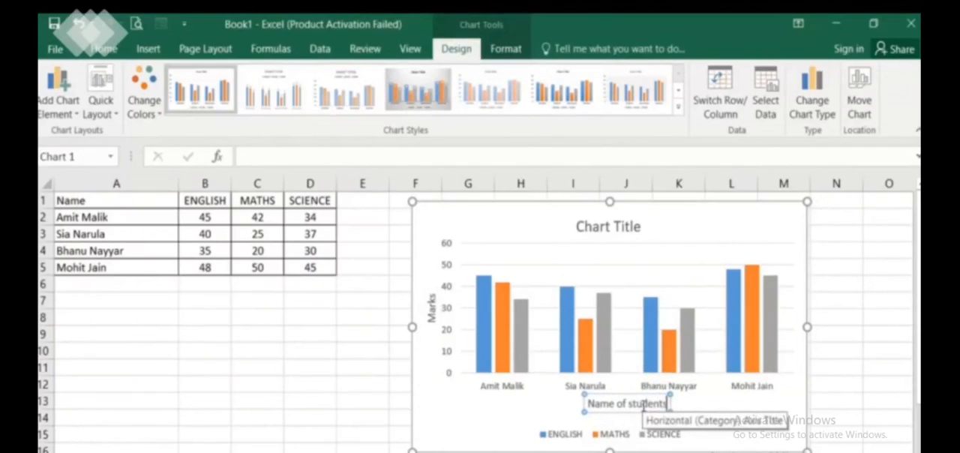
left_click(329, 333)
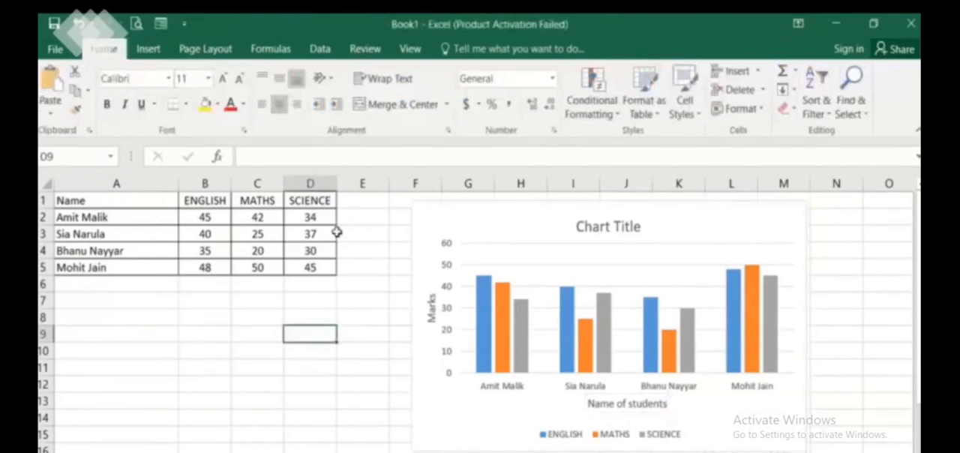
Replace the placeholder chart title above the columns with "Students performance"
left_click(702, 218)
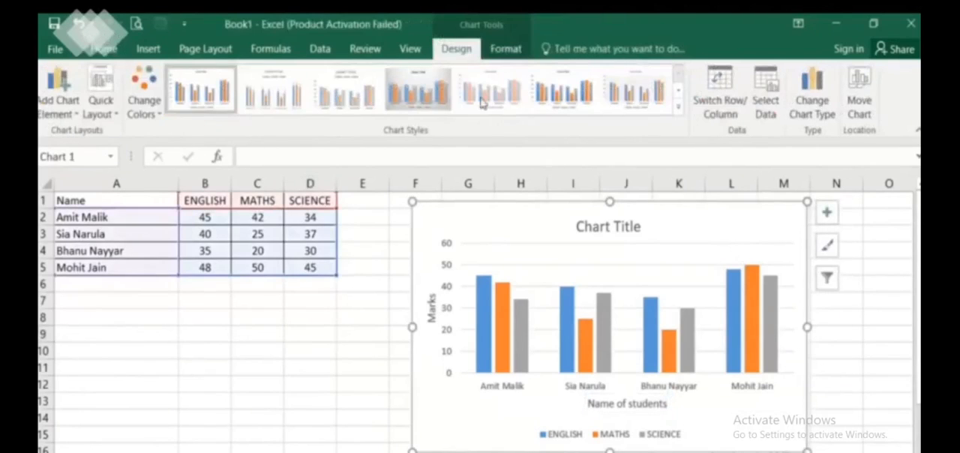
left_click(58, 105)
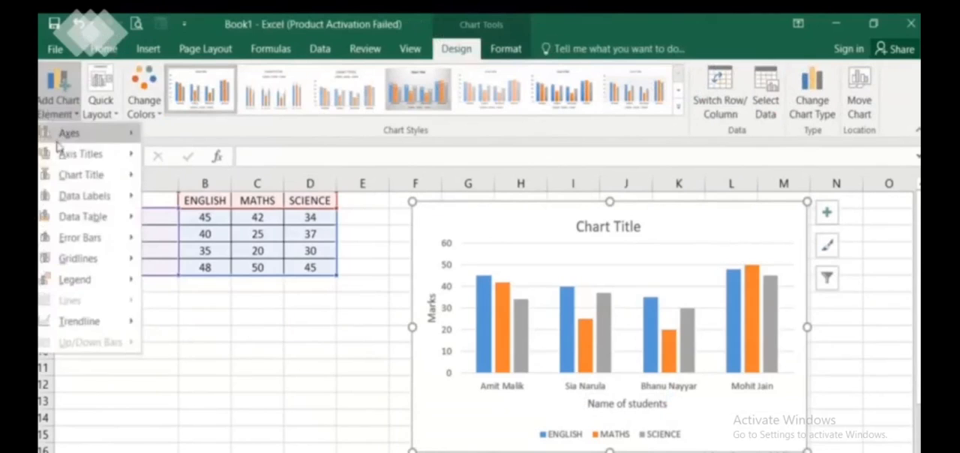
mouse_move(70, 172)
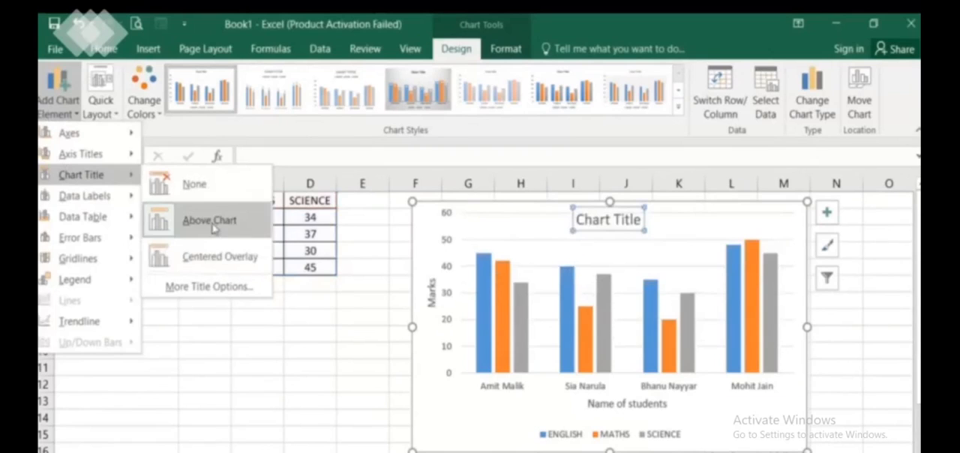
left_click(593, 229)
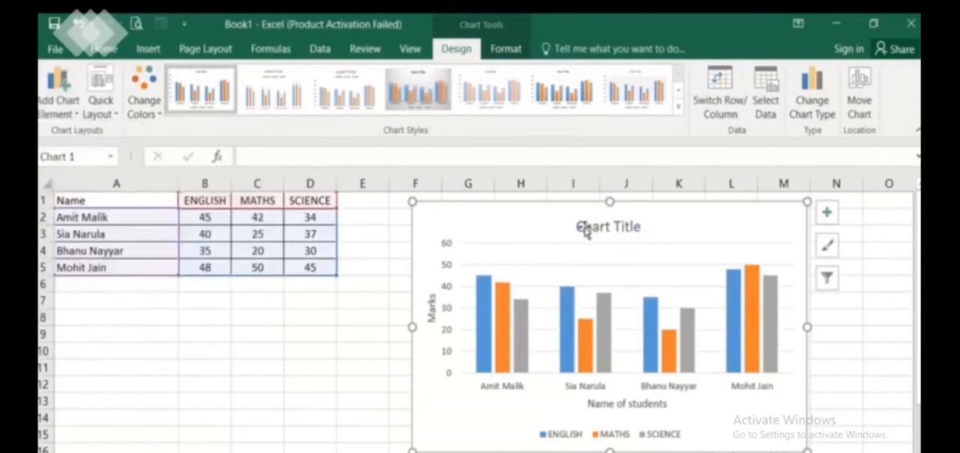
left_click(588, 226)
left_click_drag(582, 227, 643, 234)
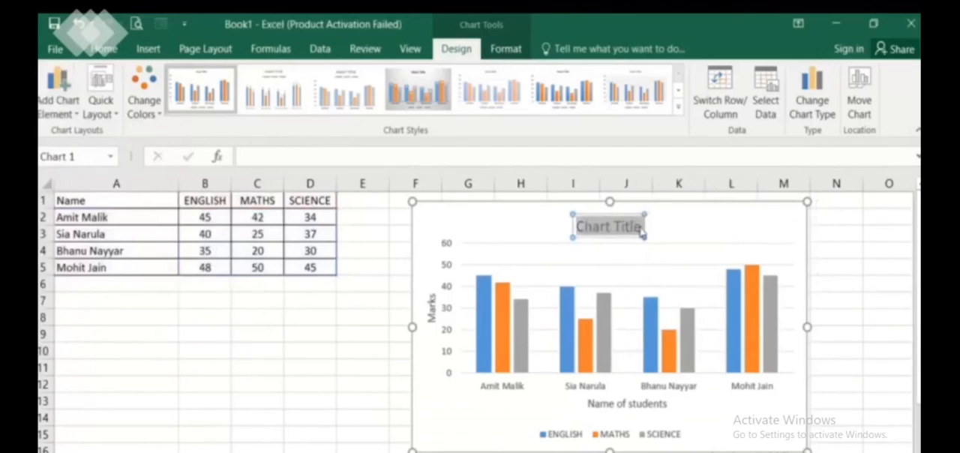
type("MA")
key("BackSpace")
key("BackSpace")
type("Stud")
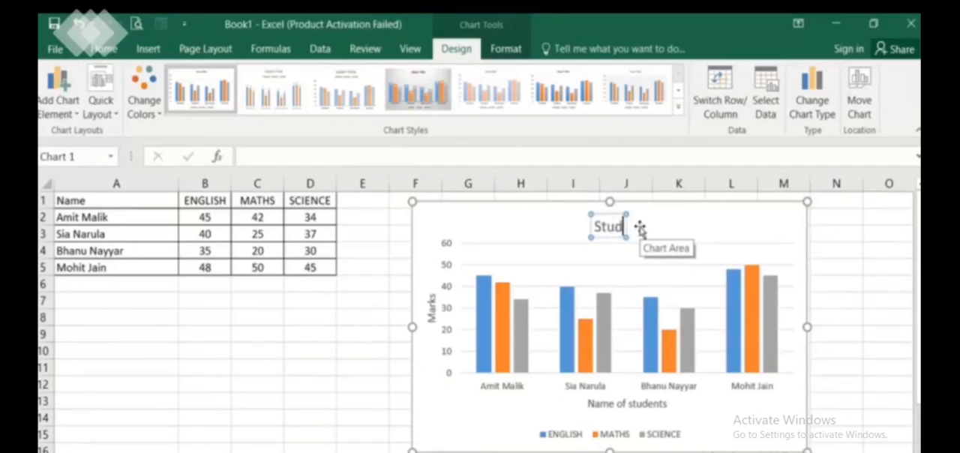
type("ents p")
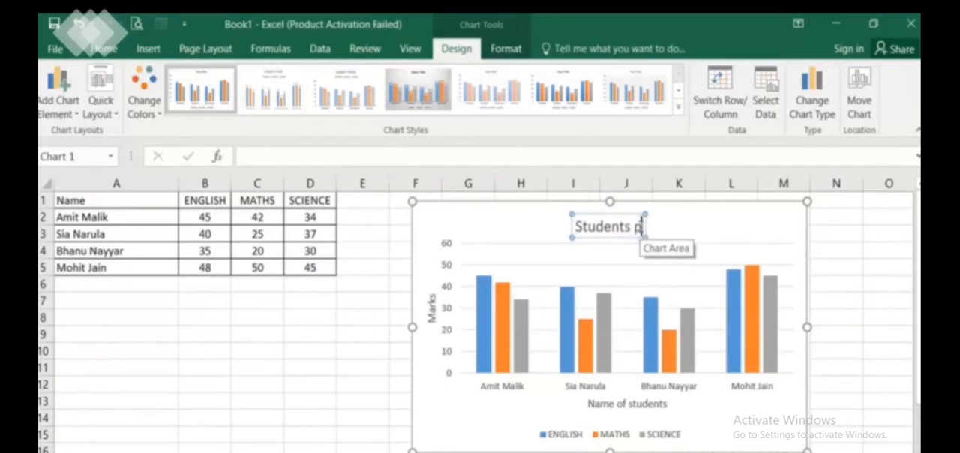
type("erformance")
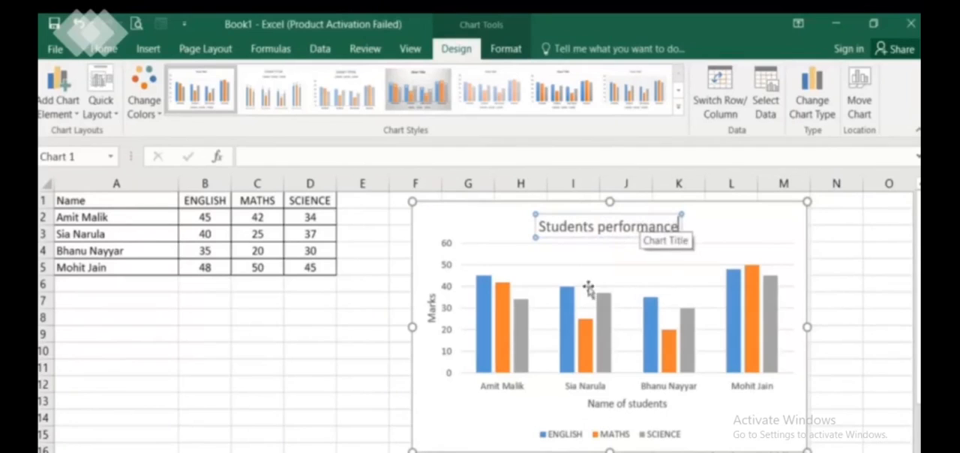
left_click(360, 369)
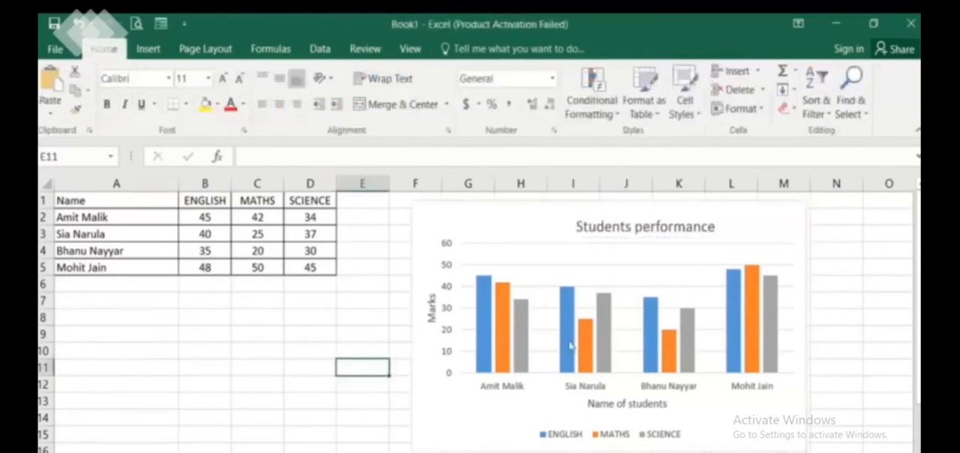
Add data labels to the chart's columns and position them at Inside End
left_click(555, 252)
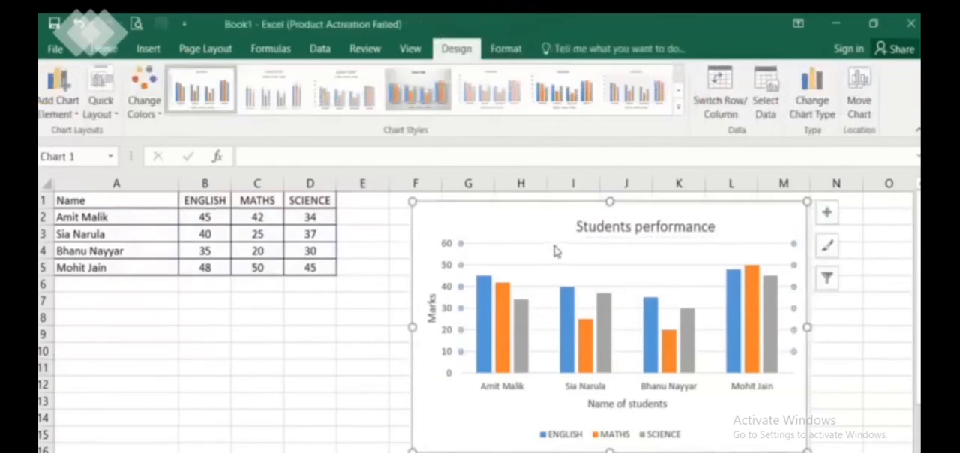
left_click(827, 213)
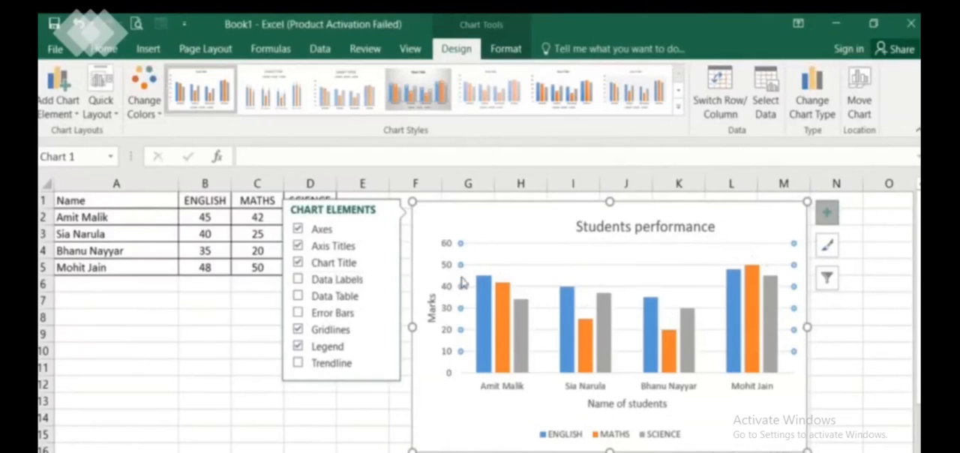
left_click(360, 282)
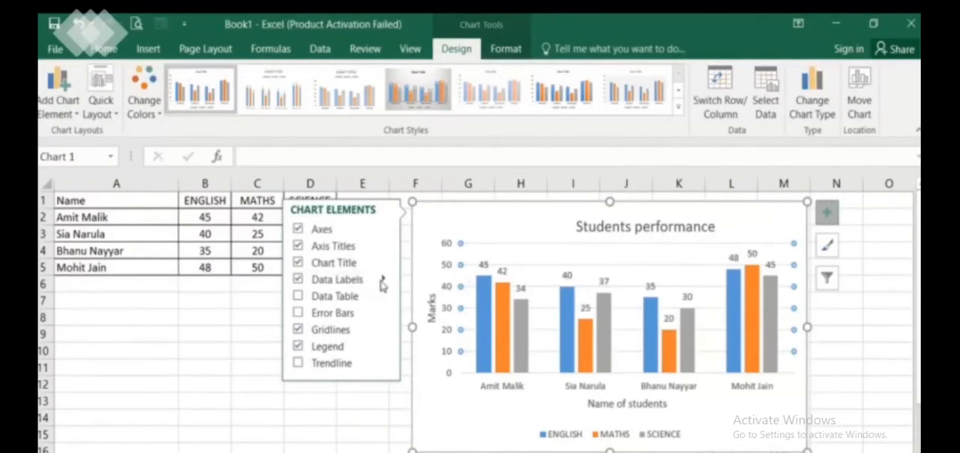
left_click(384, 280)
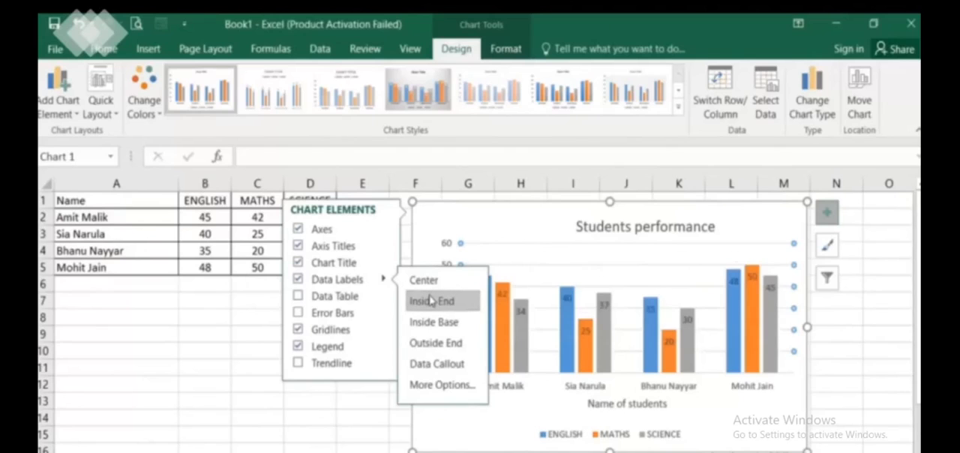
left_click(417, 305)
left_click(262, 334)
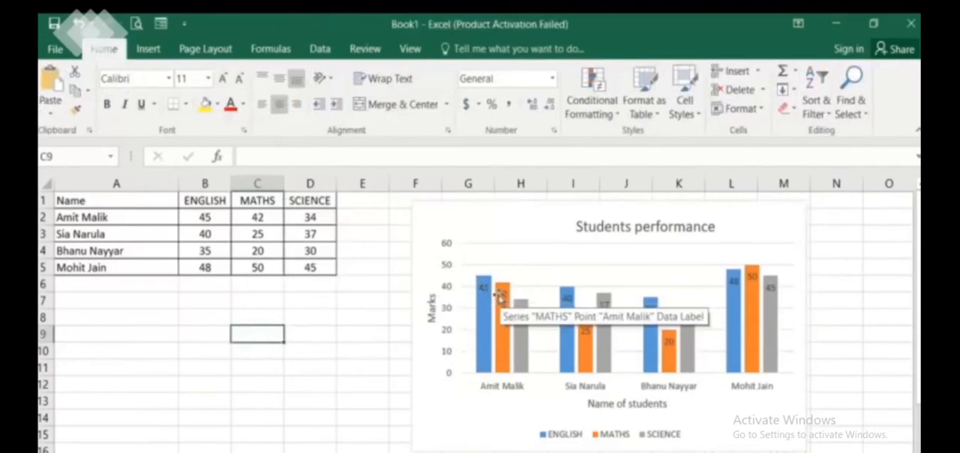
Try switching the chart's error bars on and its gridlines off, and revert both settings
left_click(739, 227)
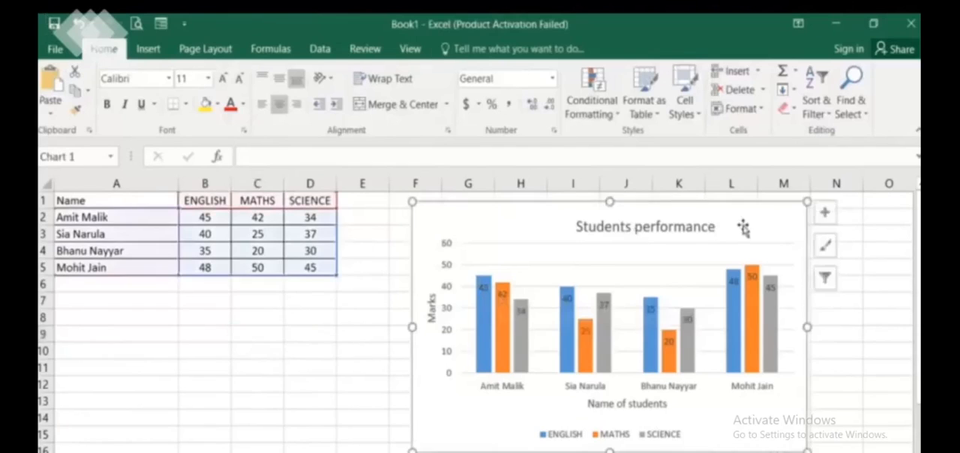
left_click(827, 217)
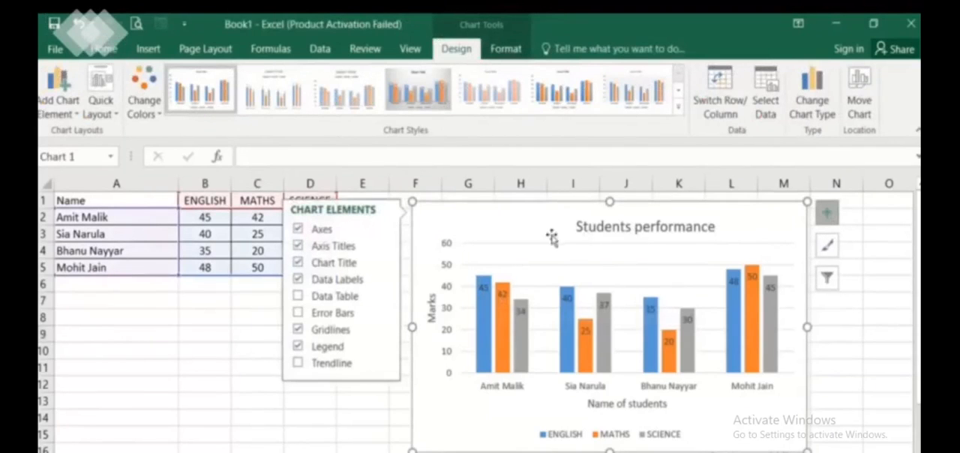
left_click(350, 318)
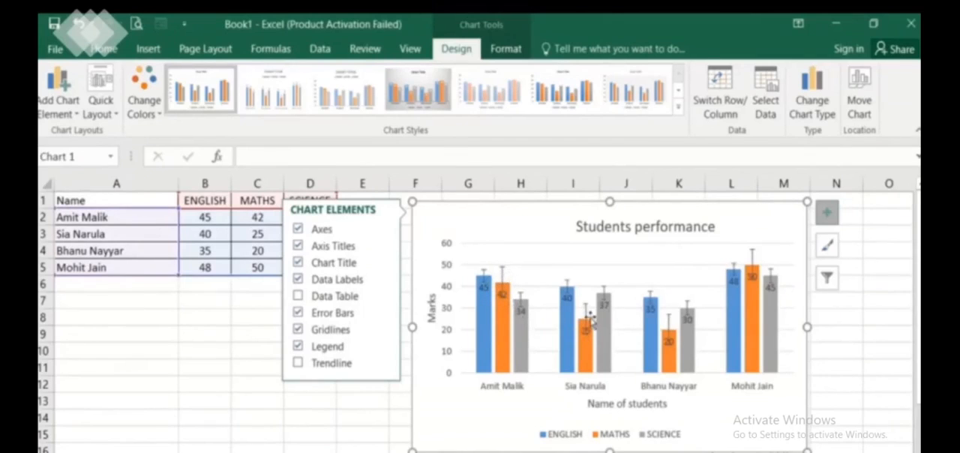
left_click(339, 312)
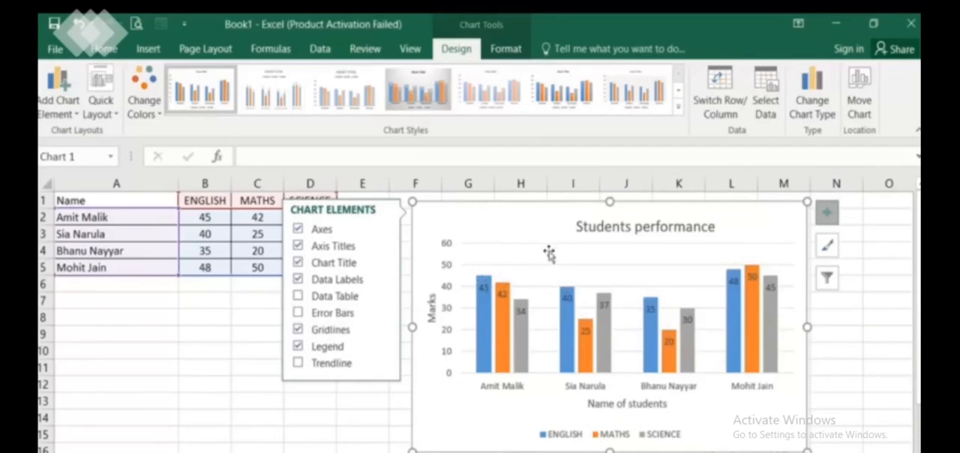
left_click(334, 330)
left_click(299, 331)
Try the legend at the right, top and left of the chart, and return it to the bottom
left_click(382, 347)
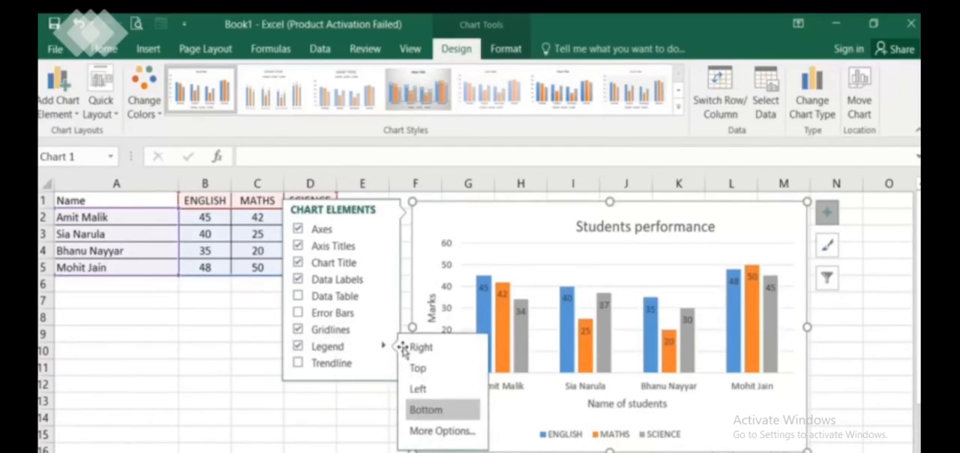
left_click(419, 351)
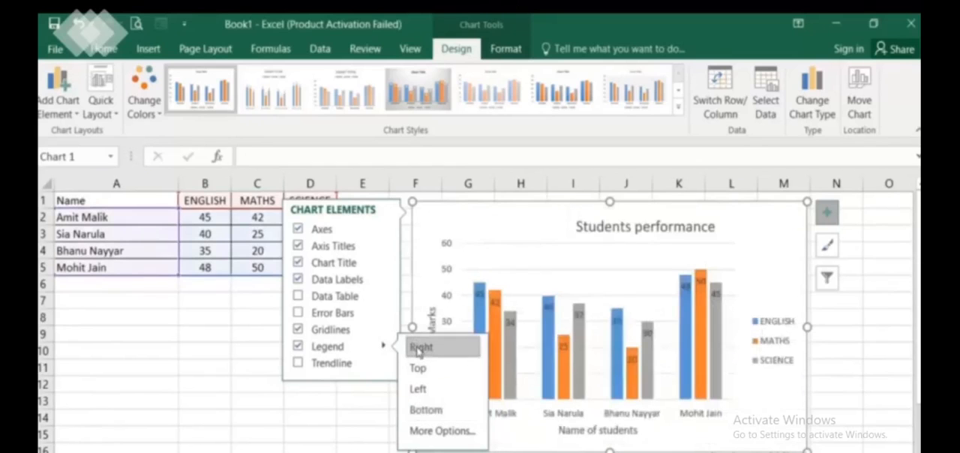
left_click(420, 368)
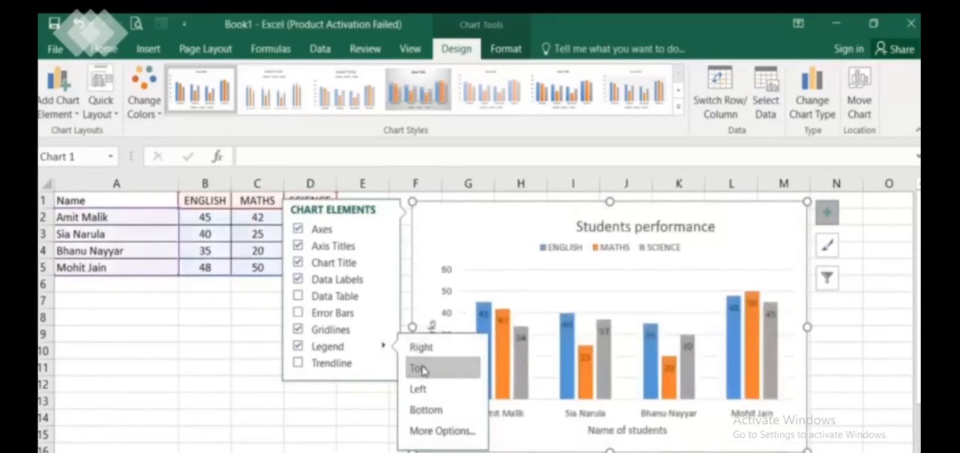
left_click(425, 389)
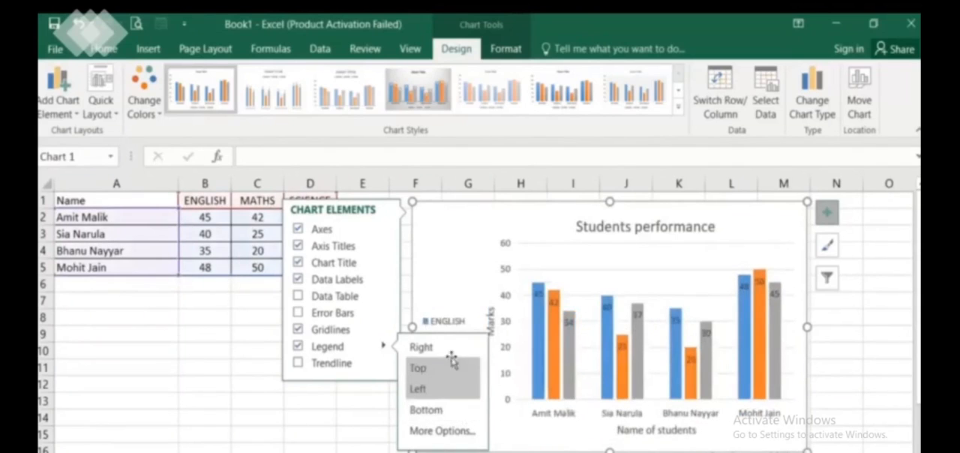
left_click(422, 347)
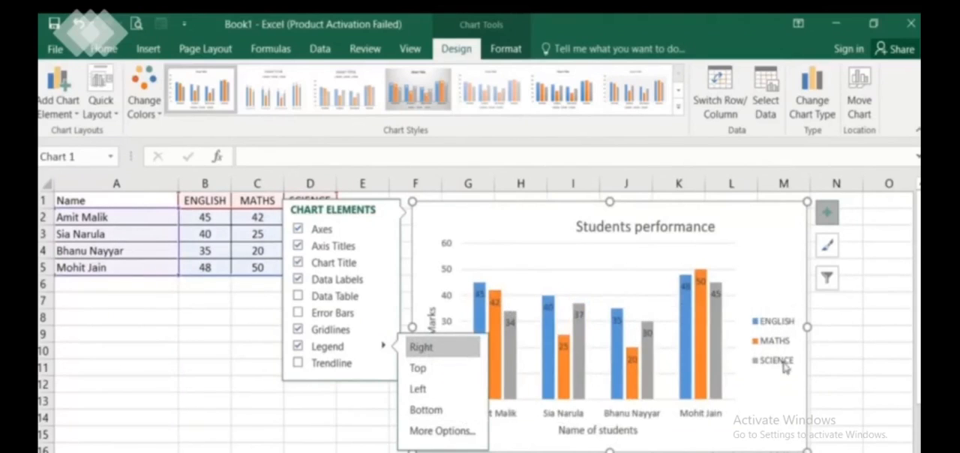
left_click(426, 409)
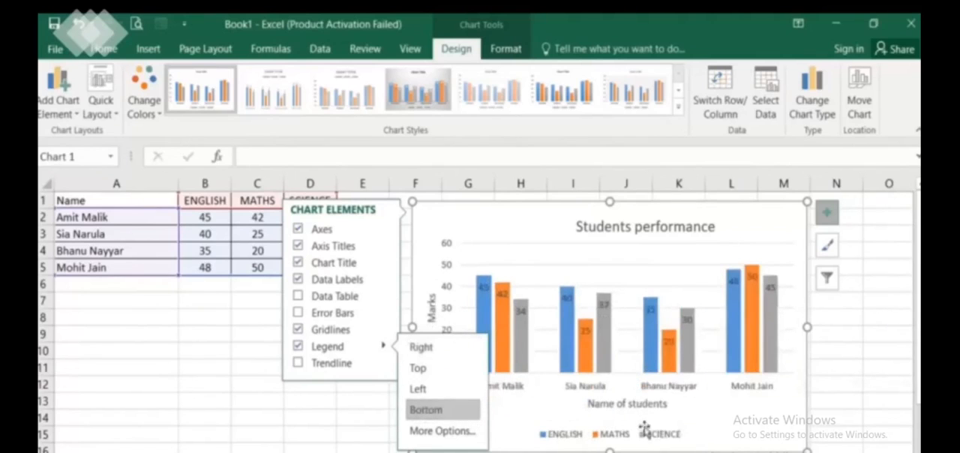
left_click(371, 420)
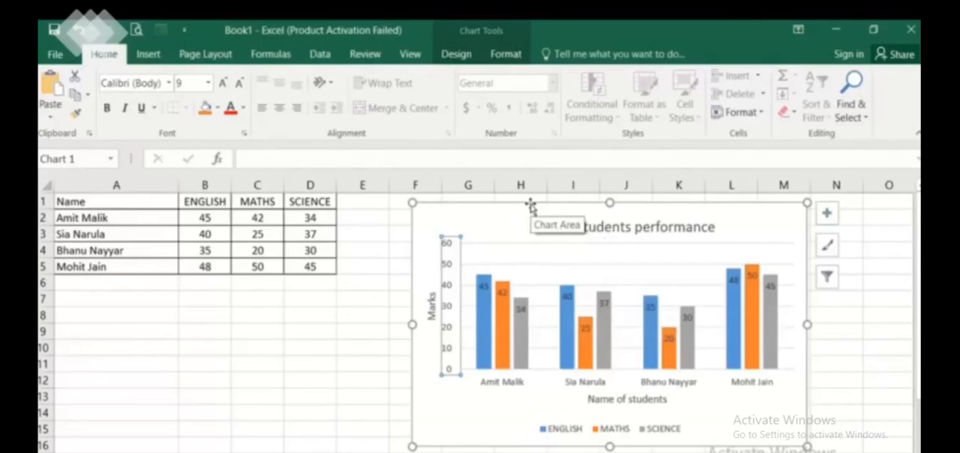
left_click(558, 248)
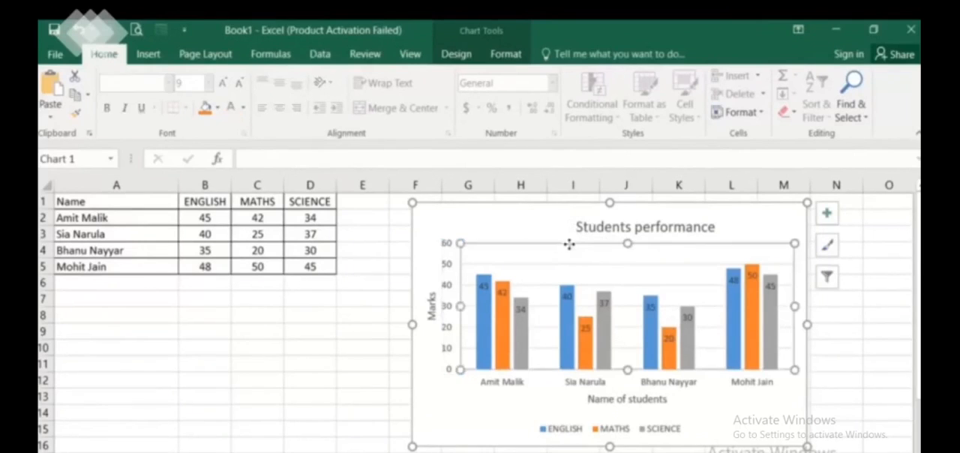
left_click(829, 248)
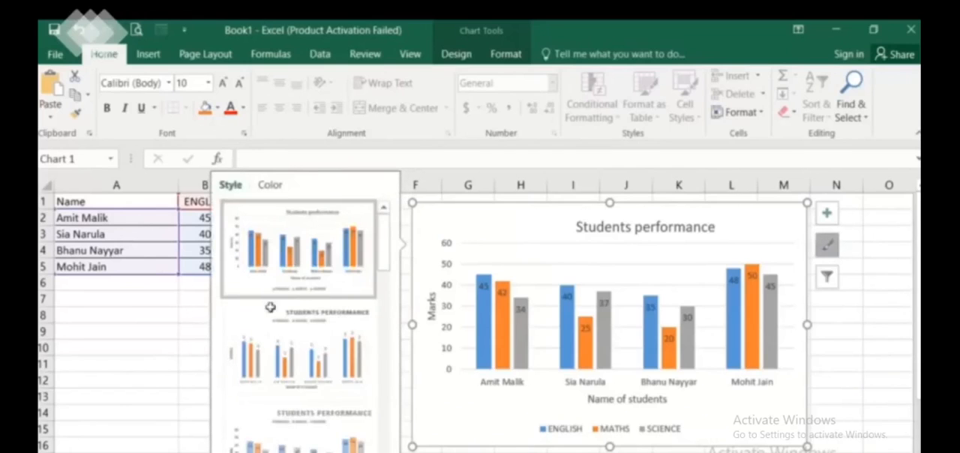
left_click(264, 187)
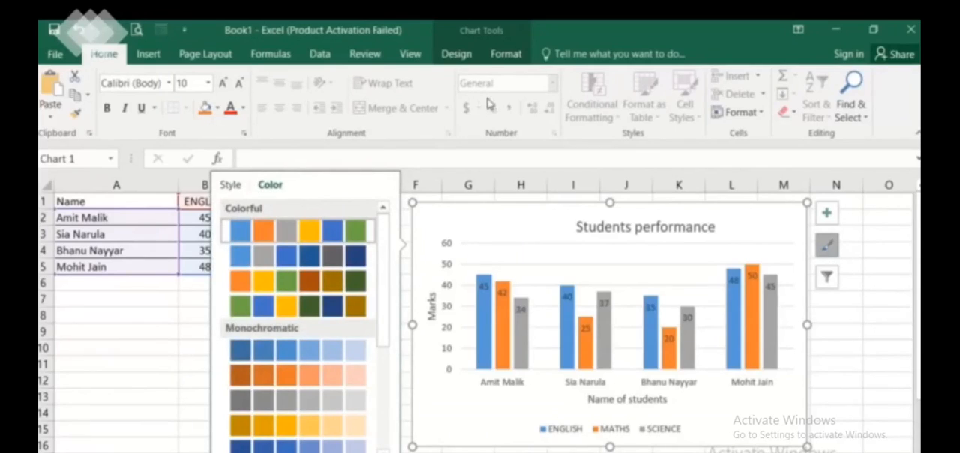
left_click(506, 55)
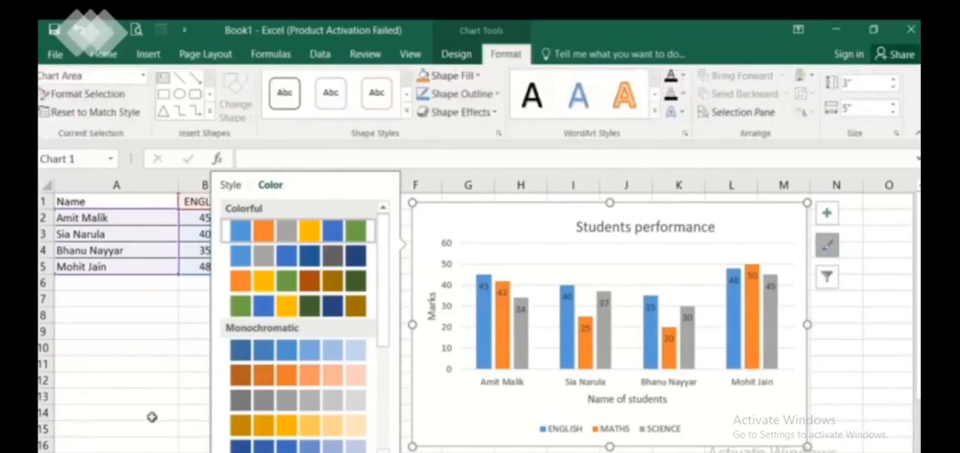
left_click(150, 414)
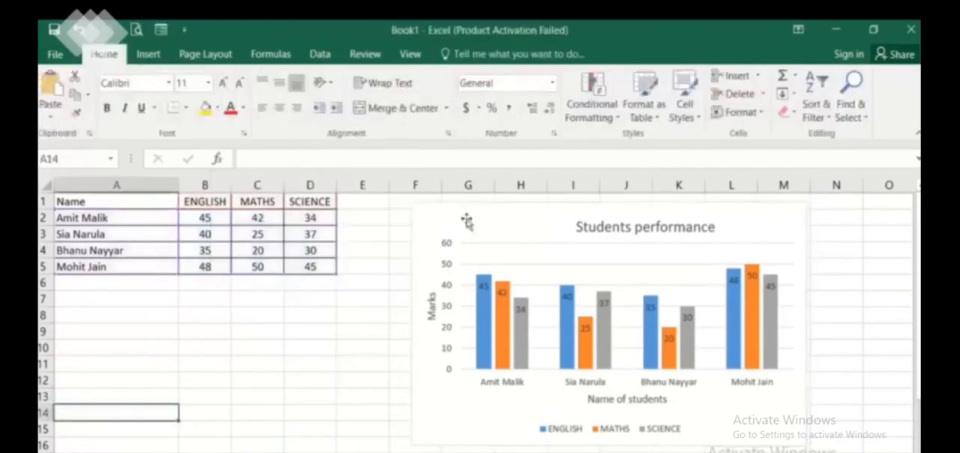
Select the chart area as the element to format and fill it with standard yellow
left_click(542, 218)
left_click(507, 54)
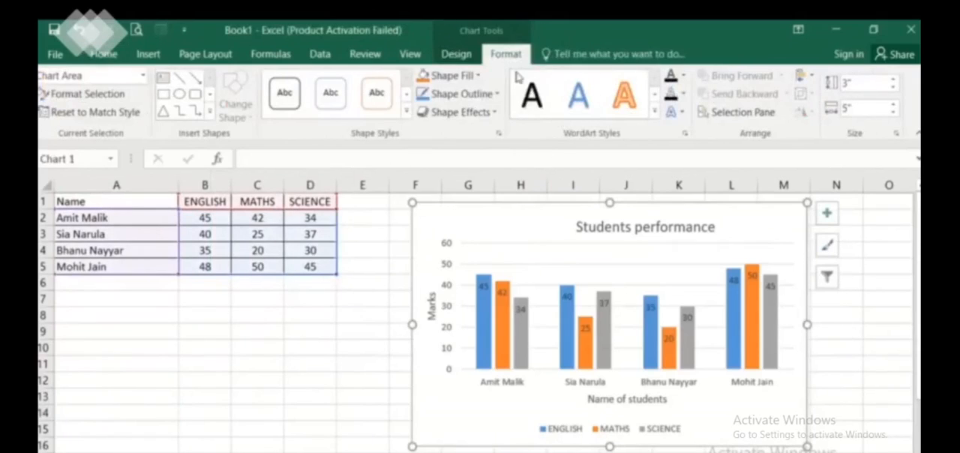
left_click(142, 76)
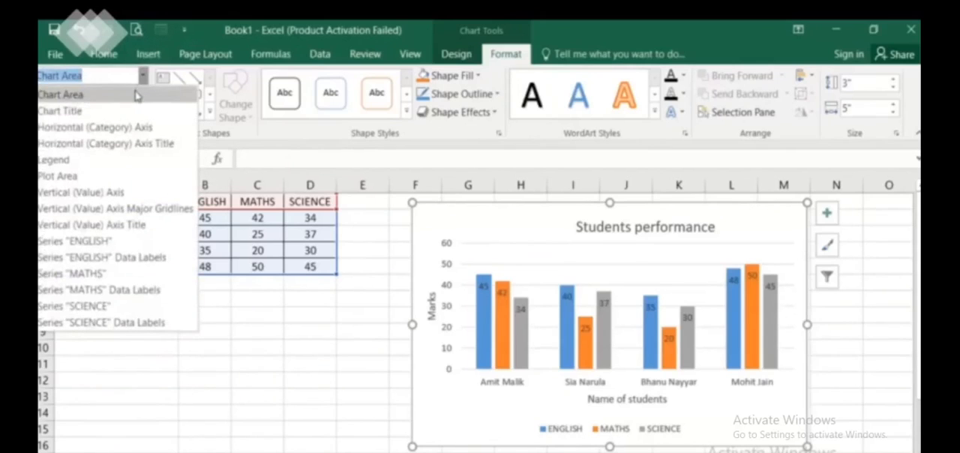
left_click(135, 97)
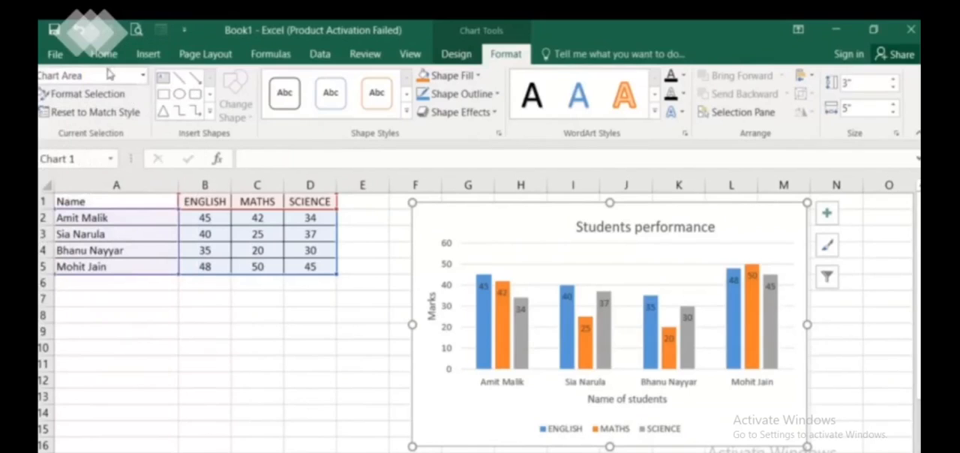
left_click(455, 79)
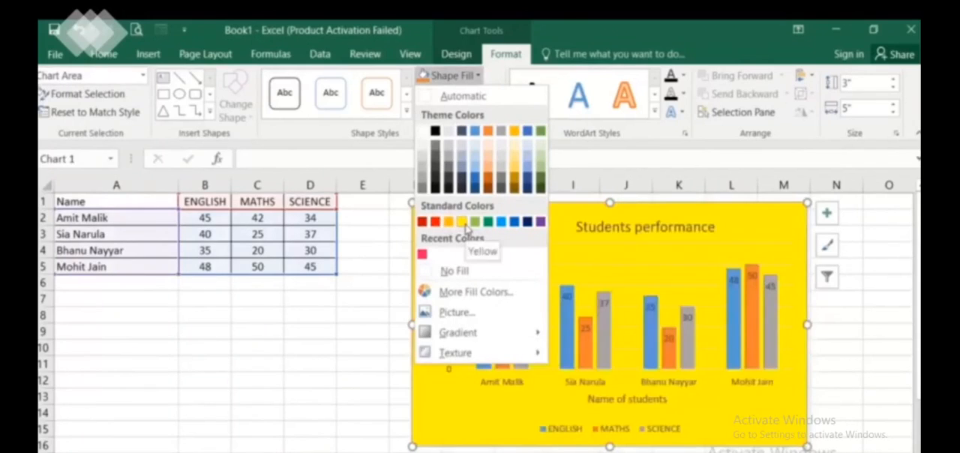
left_click(464, 226)
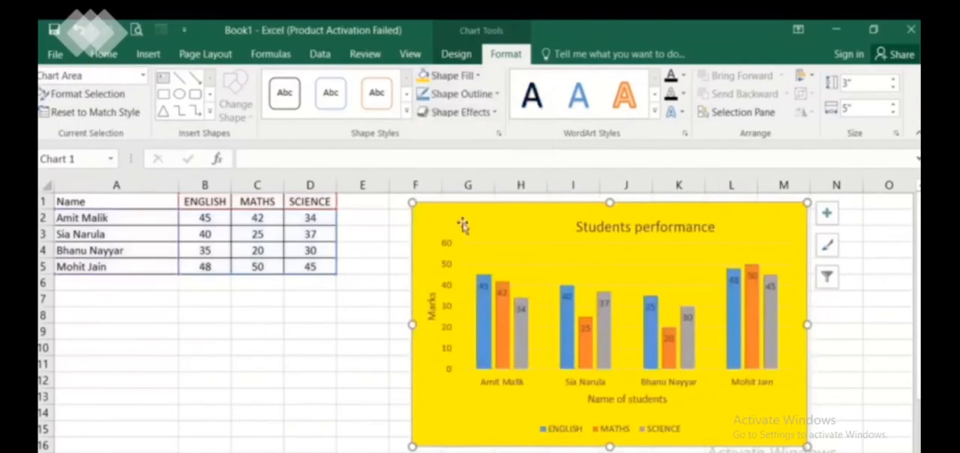
Give the chart area an outline with a weight of 3 pt and colour it black
left_click(464, 96)
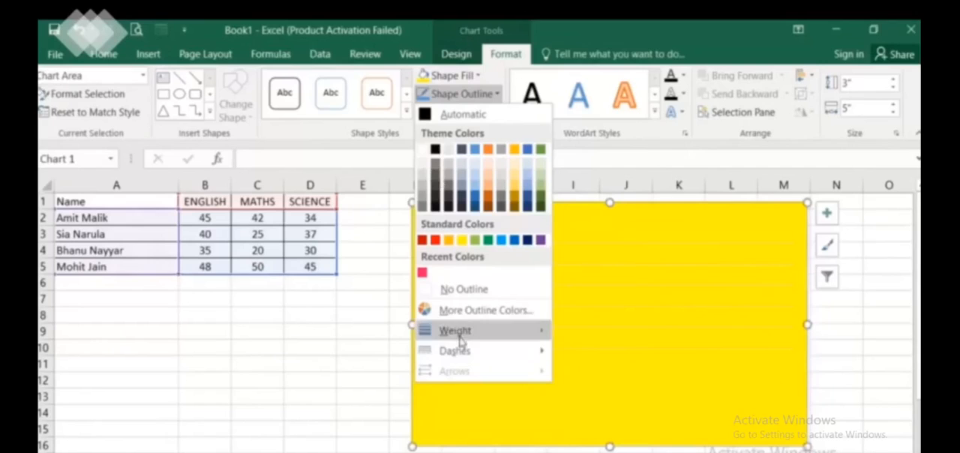
mouse_move(456, 331)
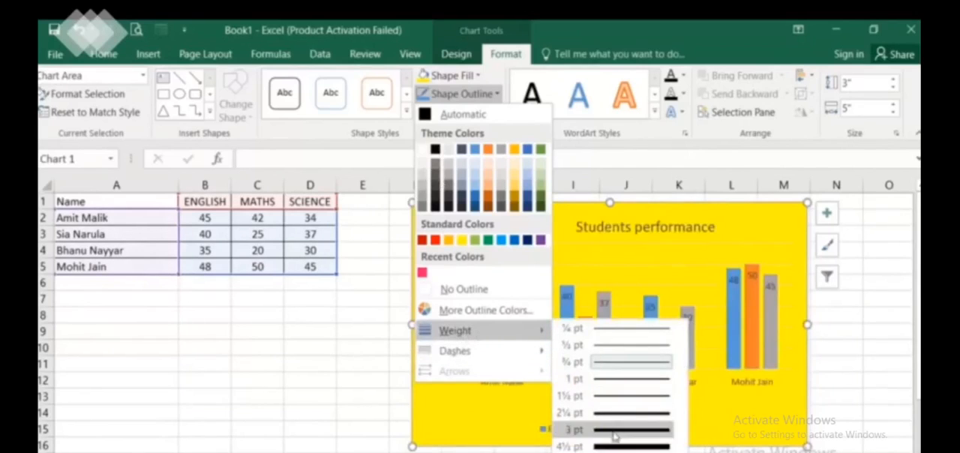
left_click(611, 430)
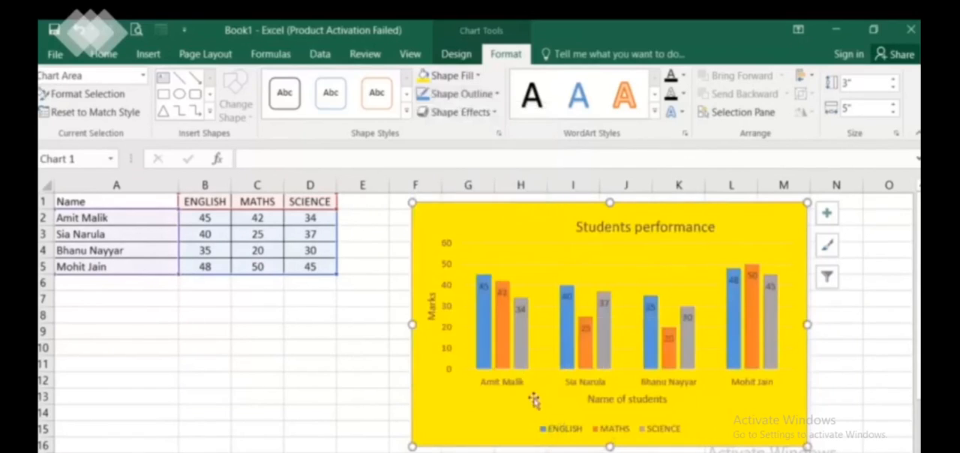
left_click(316, 345)
left_click(478, 208)
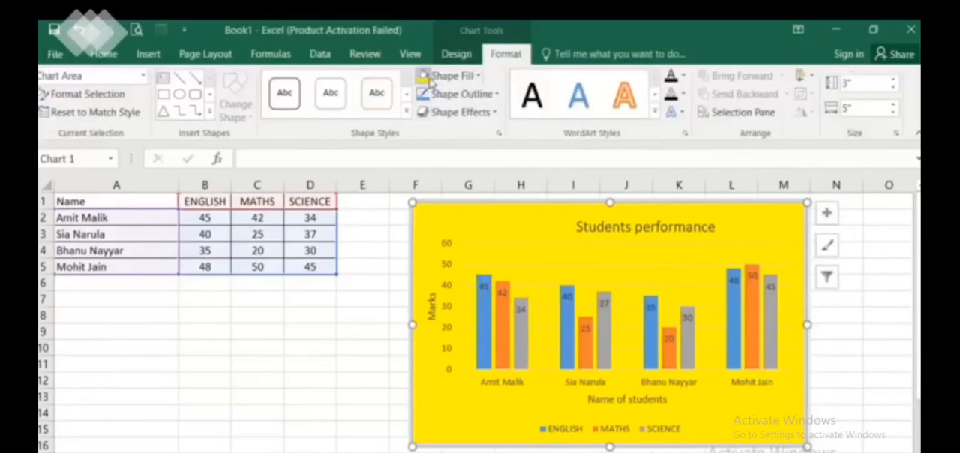
left_click(457, 95)
left_click(435, 149)
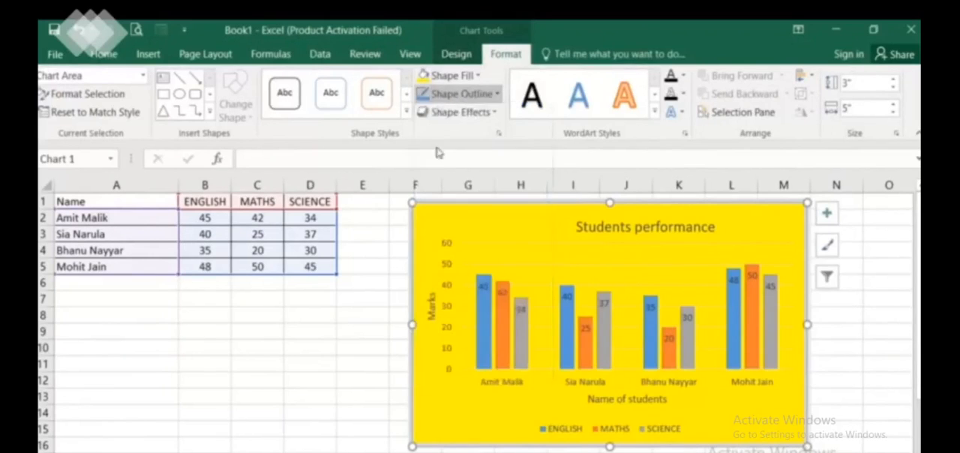
Select the chart title and move it slightly left along the chart's upper edge
left_click(143, 76)
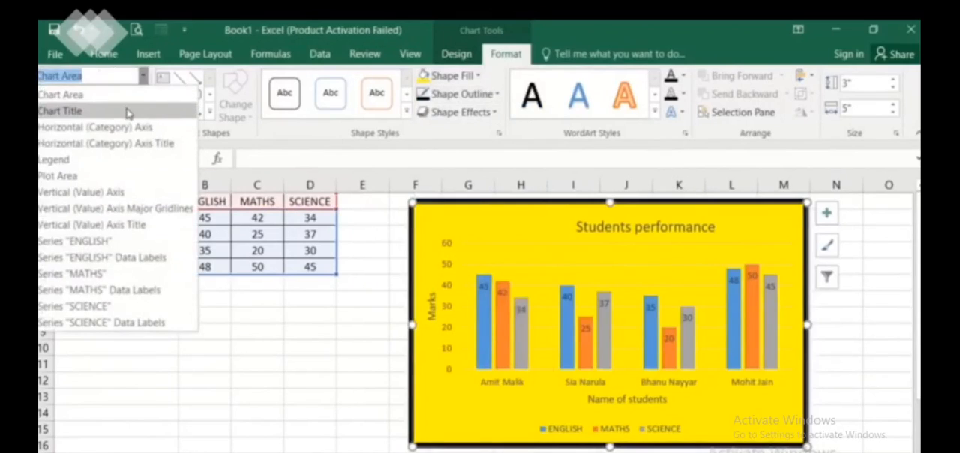
left_click(127, 113)
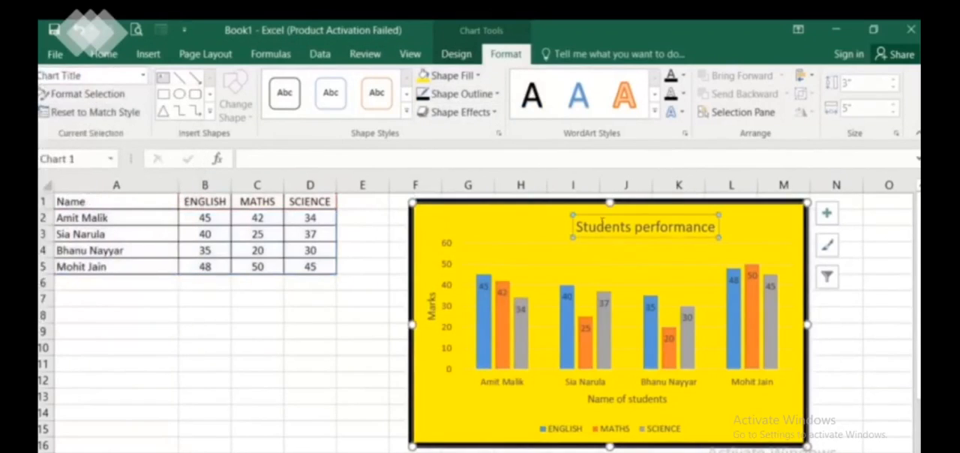
left_click_drag(592, 215, 566, 216)
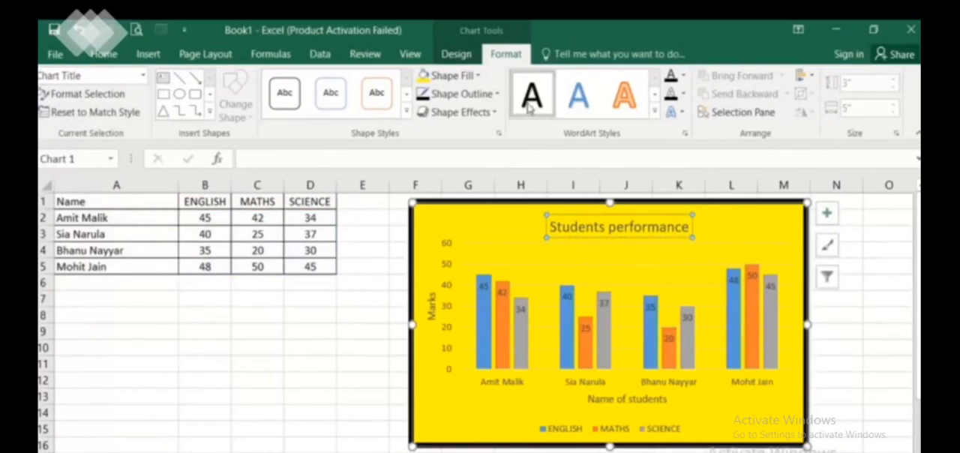
Apply the grey outlined WordArt style to the chart title and fill its box with the recent pinkish-red colour
left_click(654, 111)
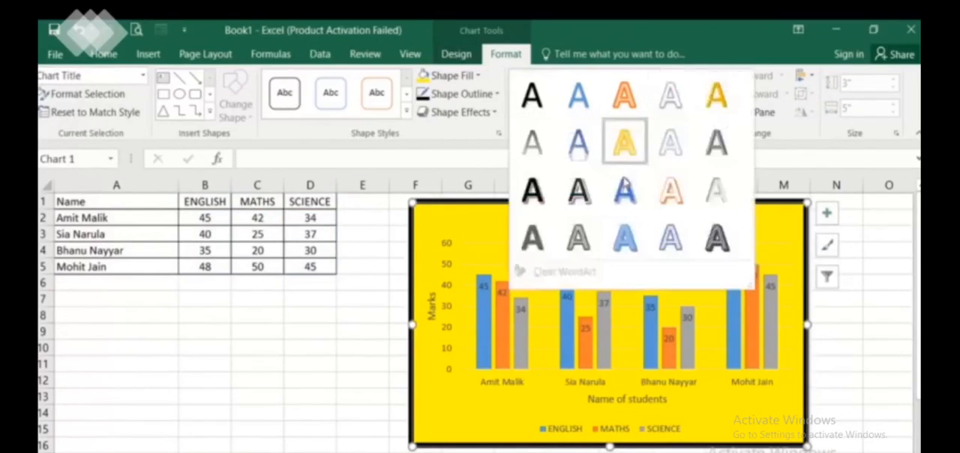
left_click(580, 236)
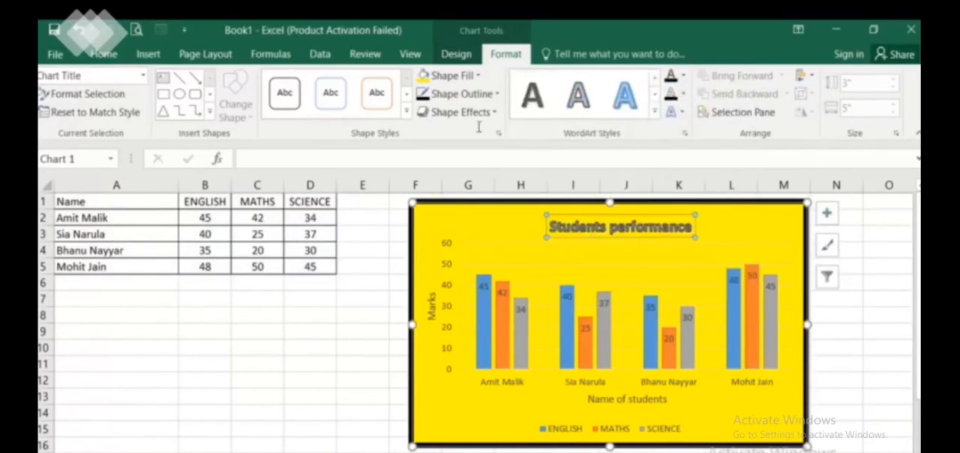
left_click(456, 78)
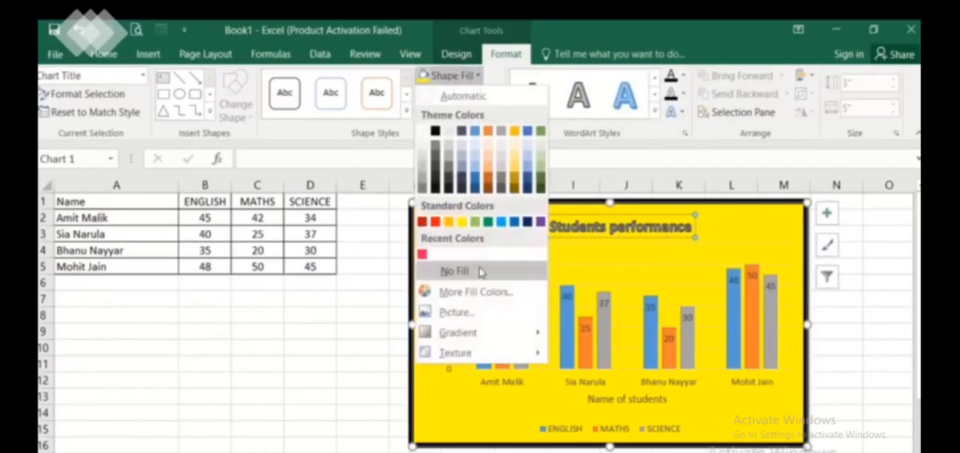
left_click(423, 255)
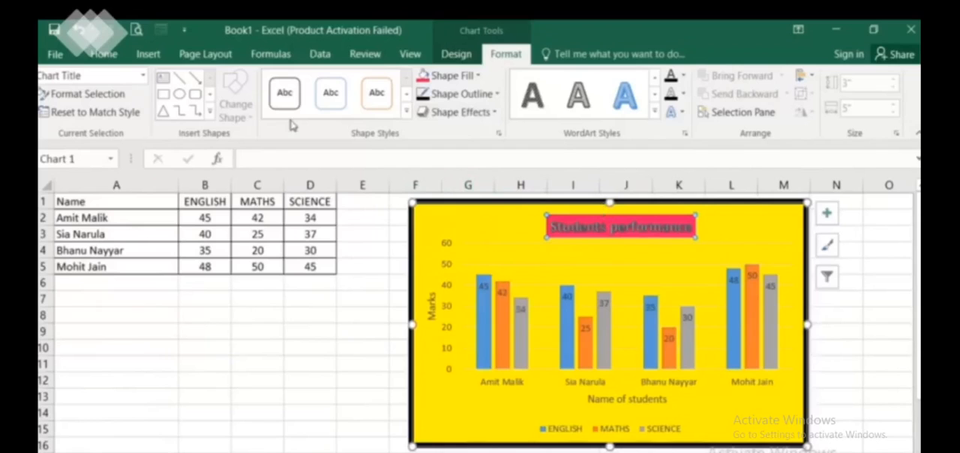
Select the horizontal category axis, try a blue WordArt style on its labels, and replace it with the black style with a white outline
left_click(143, 76)
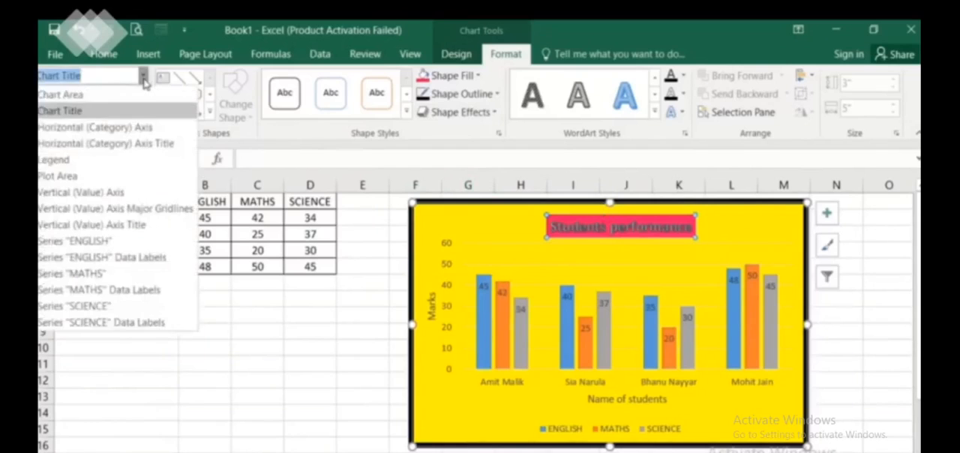
left_click(139, 128)
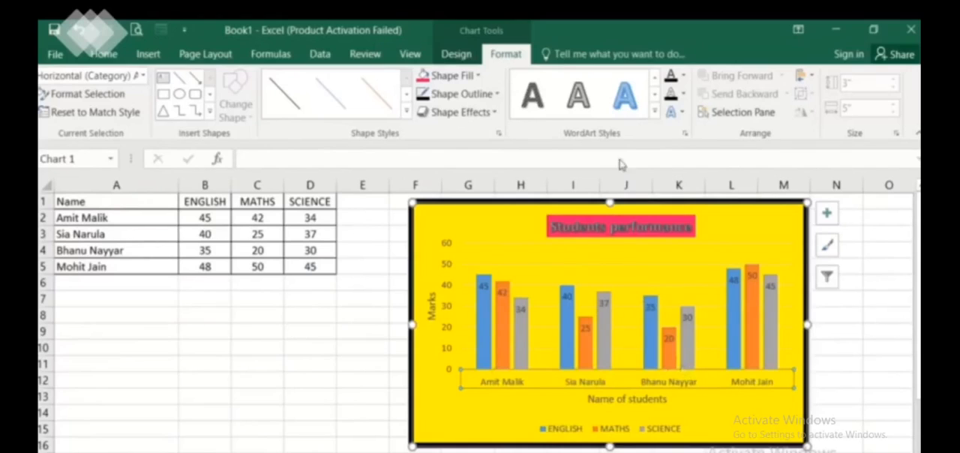
left_click(654, 111)
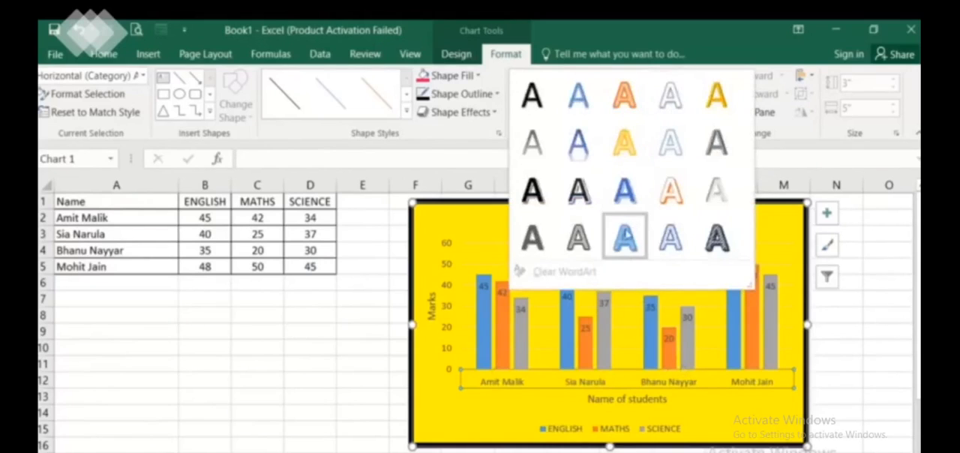
left_click(626, 237)
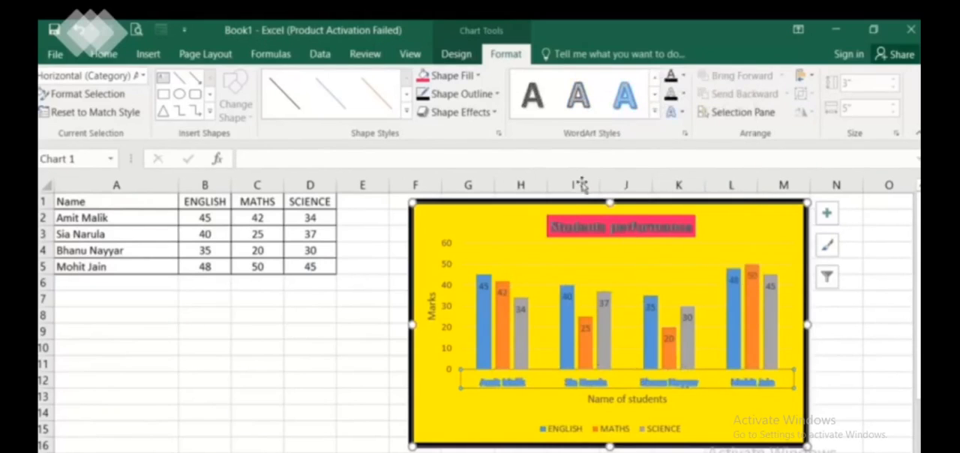
left_click(654, 111)
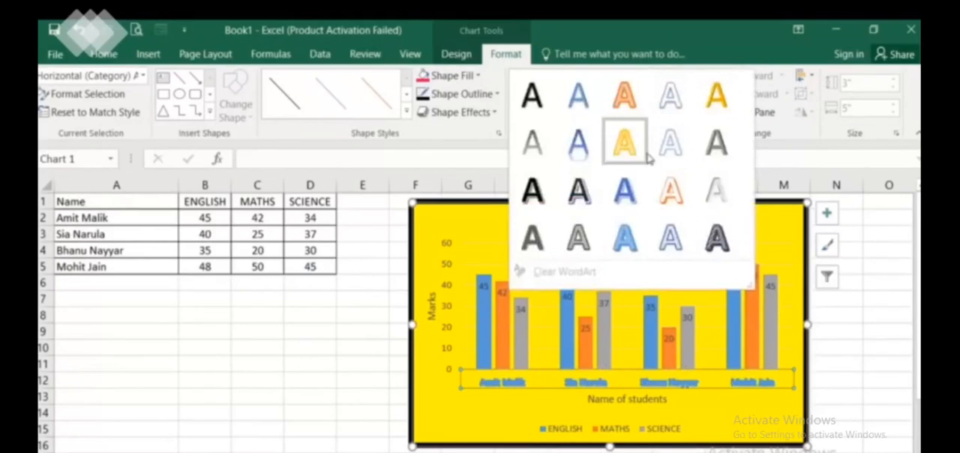
left_click(573, 190)
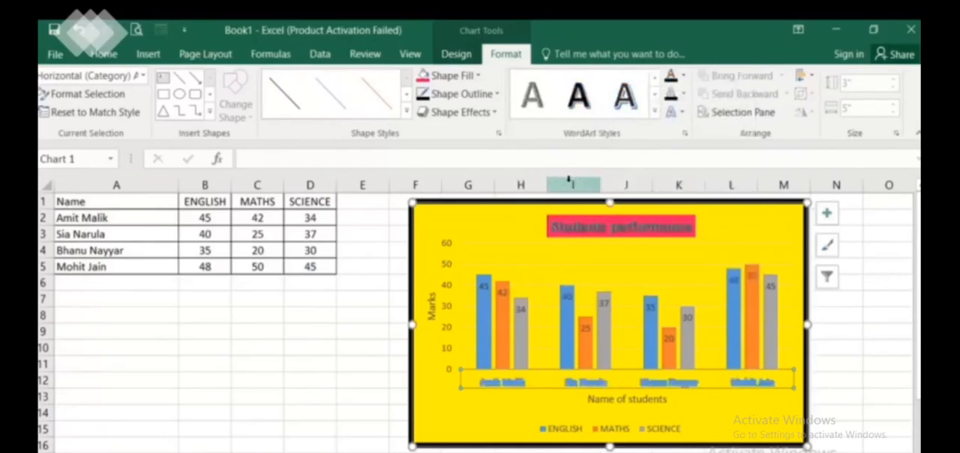
Apply the plain blue WordArt style to the horizontal category axis labels, and give the axis the thick black theme line style
left_click(654, 111)
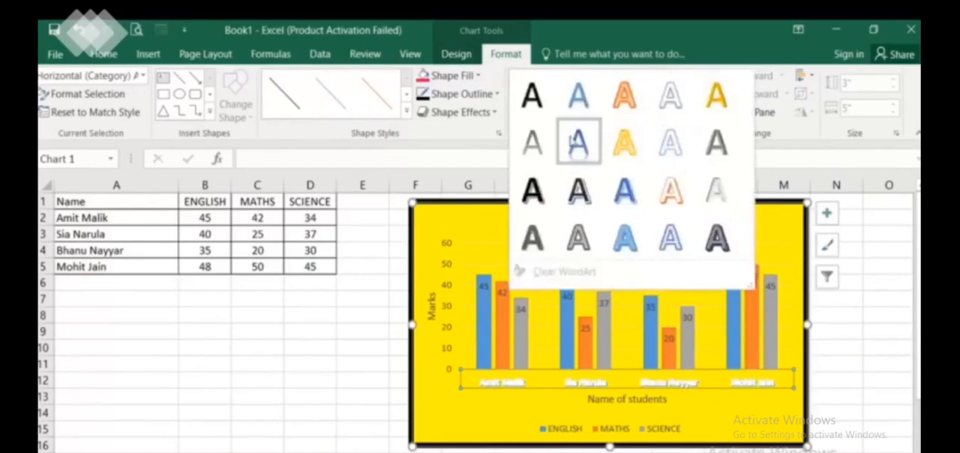
left_click(585, 110)
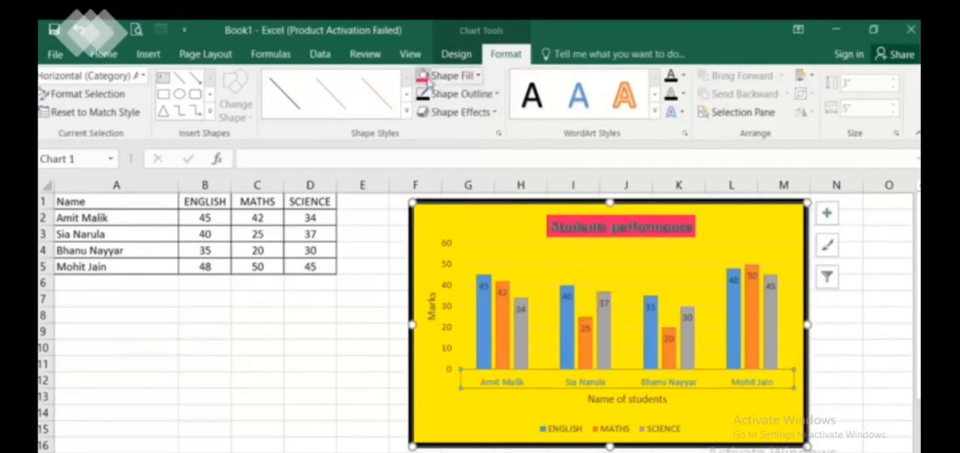
left_click(408, 112)
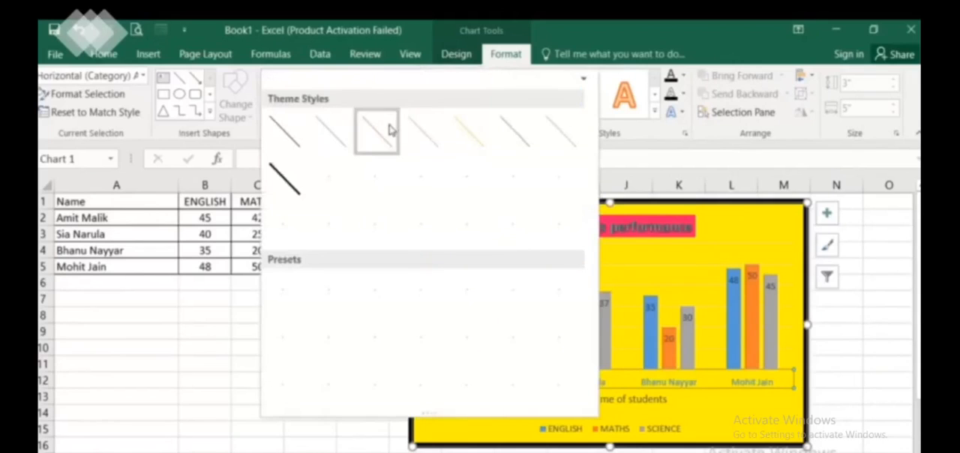
left_click(288, 178)
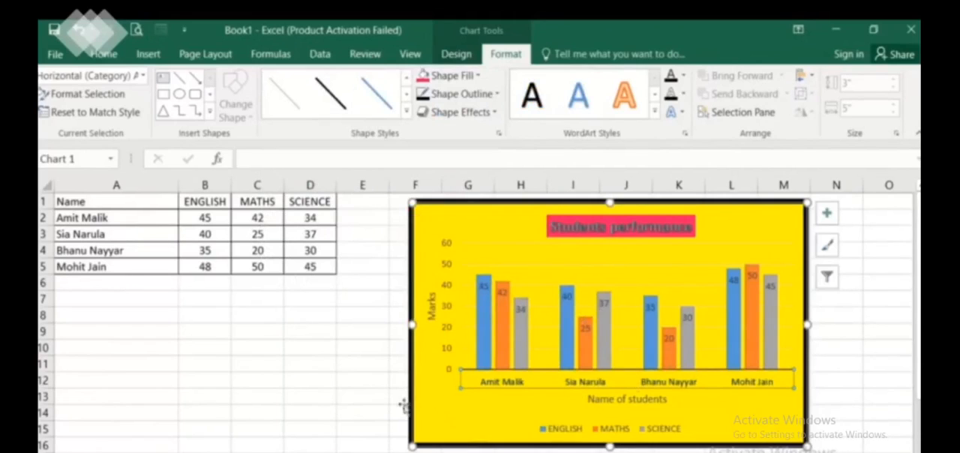
left_click(362, 397)
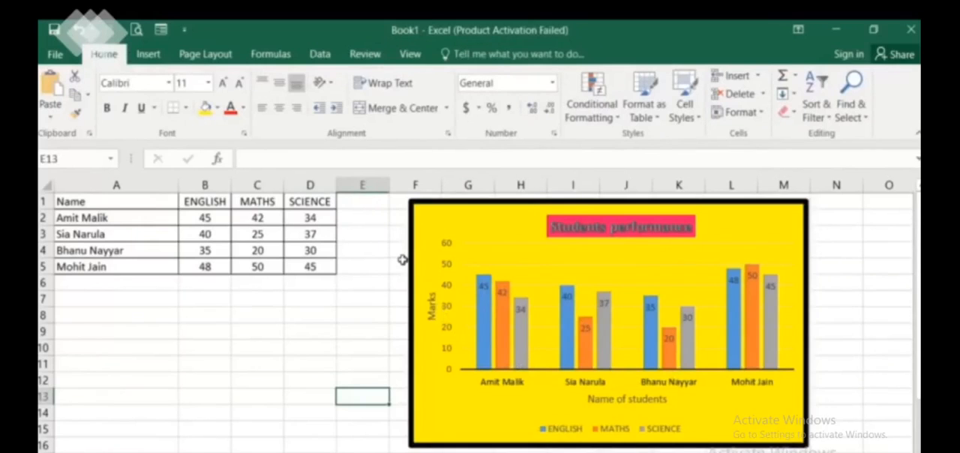
Select the horizontal category axis title, move it slightly left, and make its text bold and italic
left_click(502, 227)
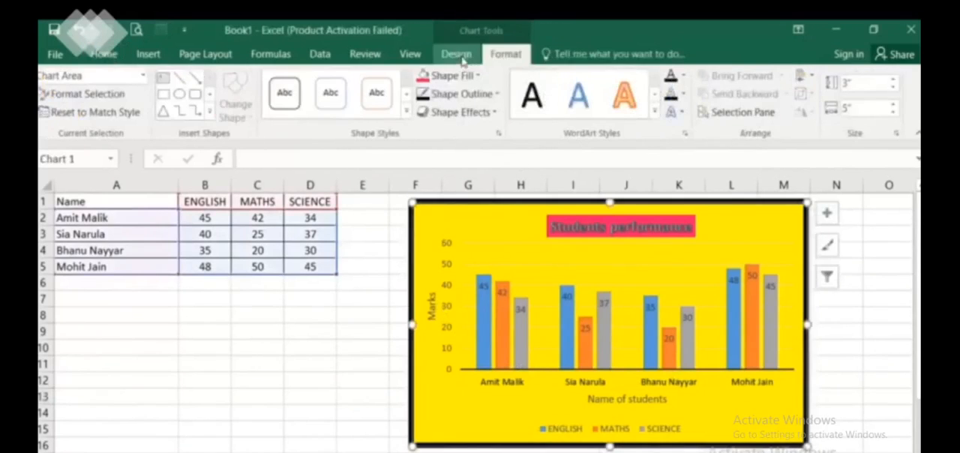
left_click(143, 75)
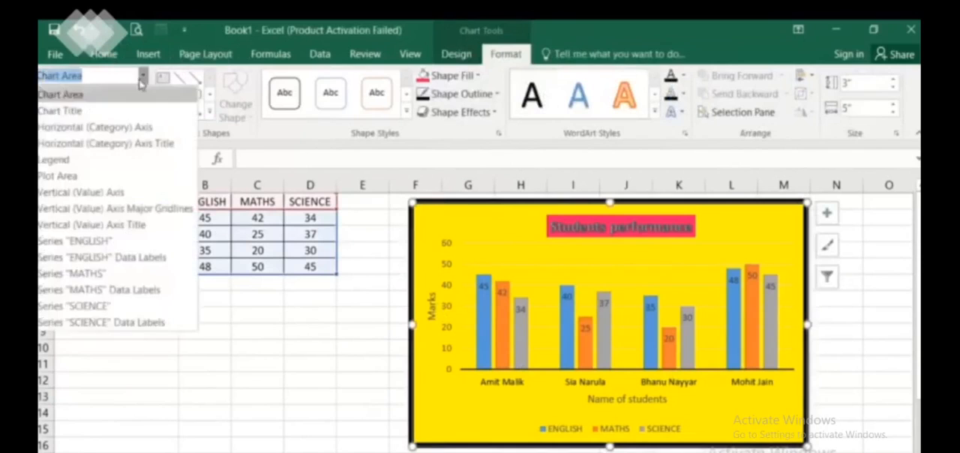
left_click(105, 143)
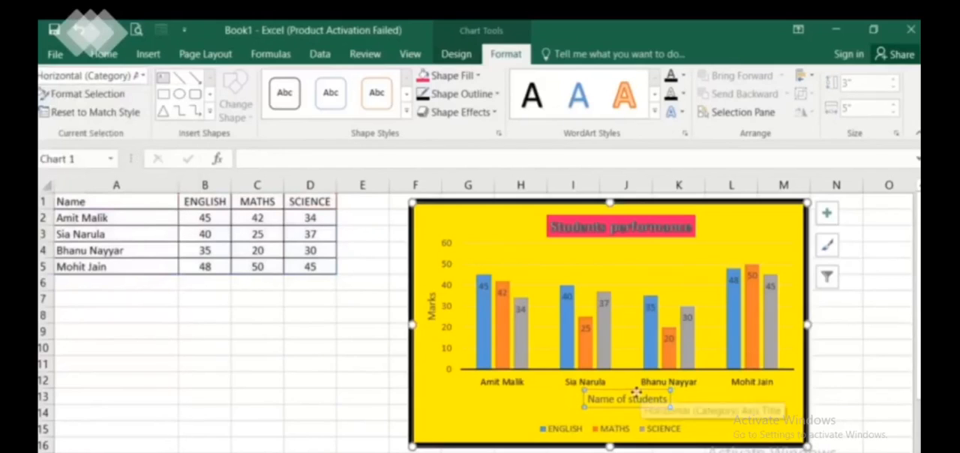
left_click_drag(636, 392, 625, 391)
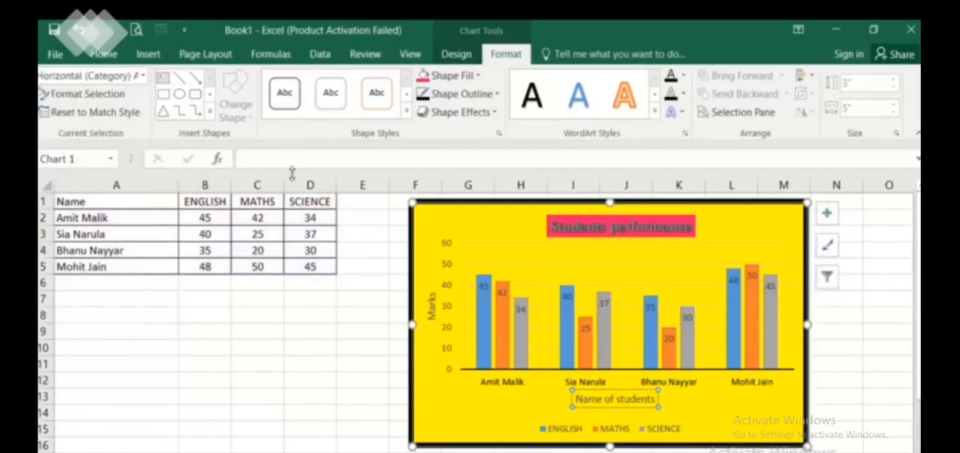
left_click(104, 54)
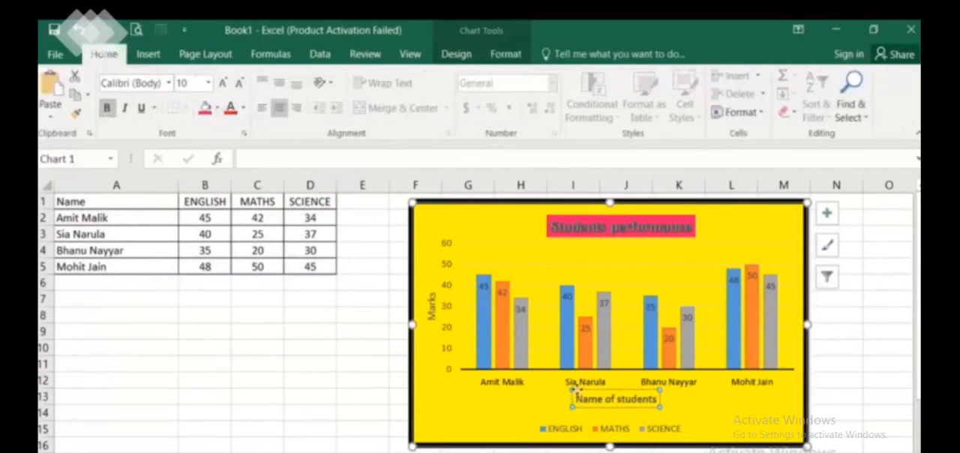
left_click(125, 107)
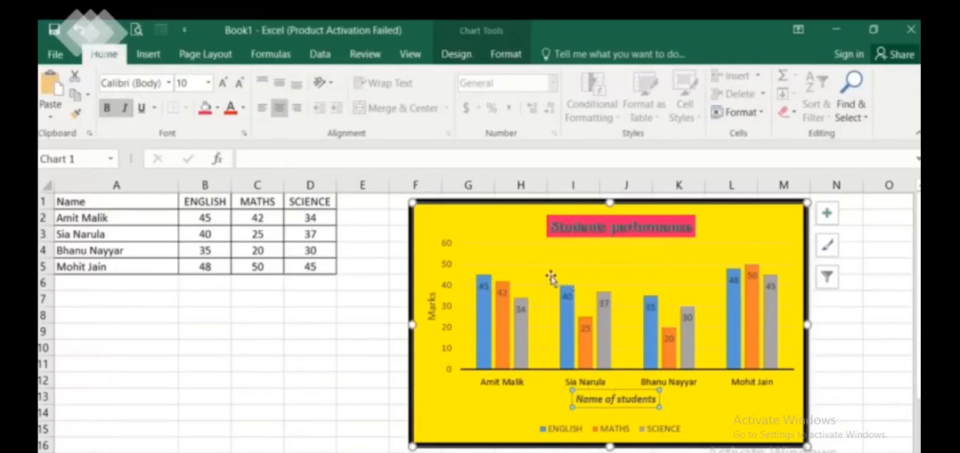
Format the vertical value axis numbers in bold Arial Black at font size 10
left_click(504, 57)
left_click(142, 76)
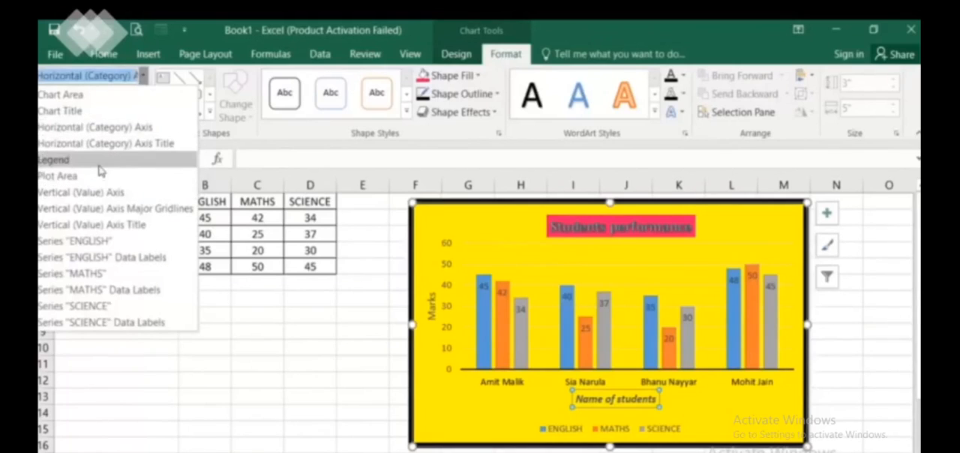
left_click(100, 194)
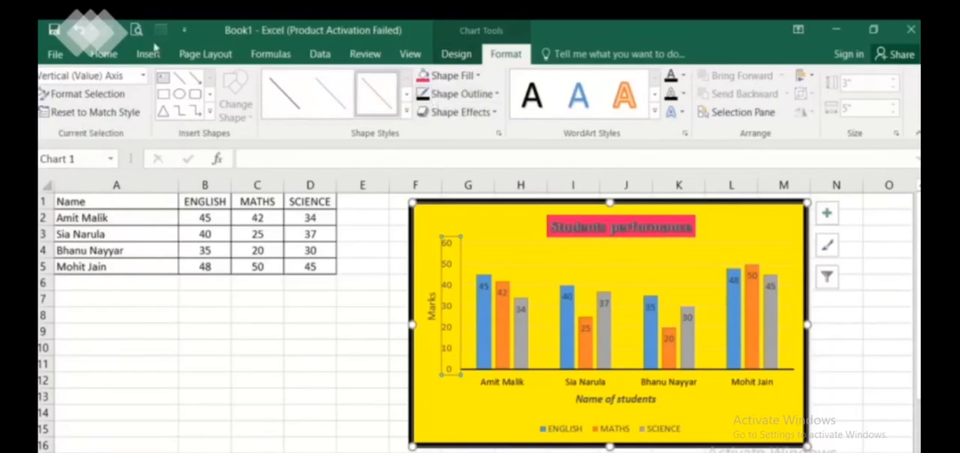
left_click(104, 54)
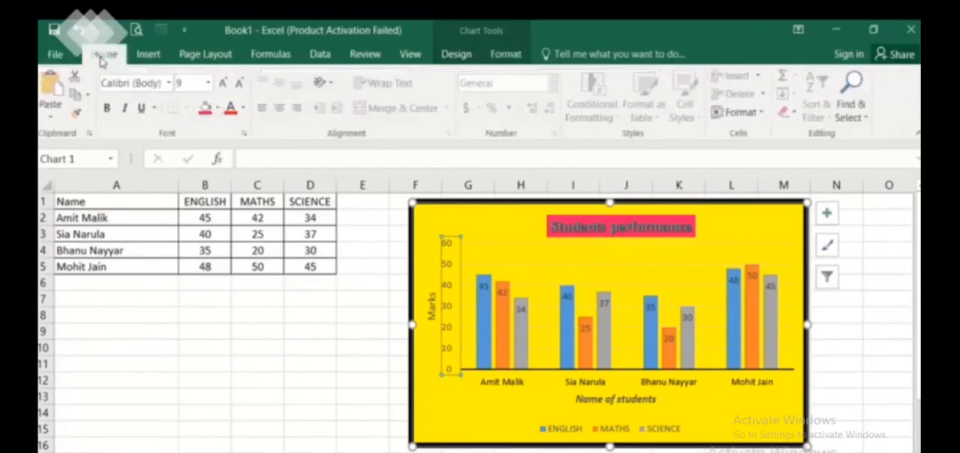
left_click(225, 85)
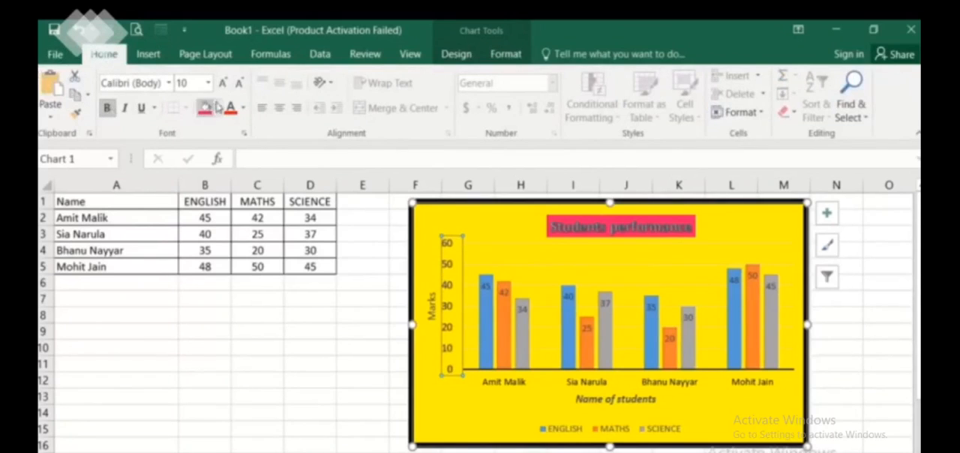
left_click(169, 84)
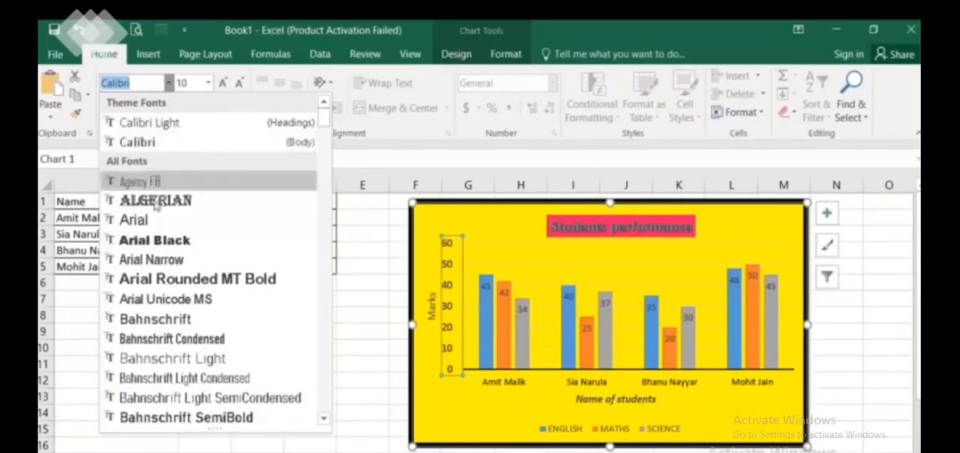
left_click(158, 241)
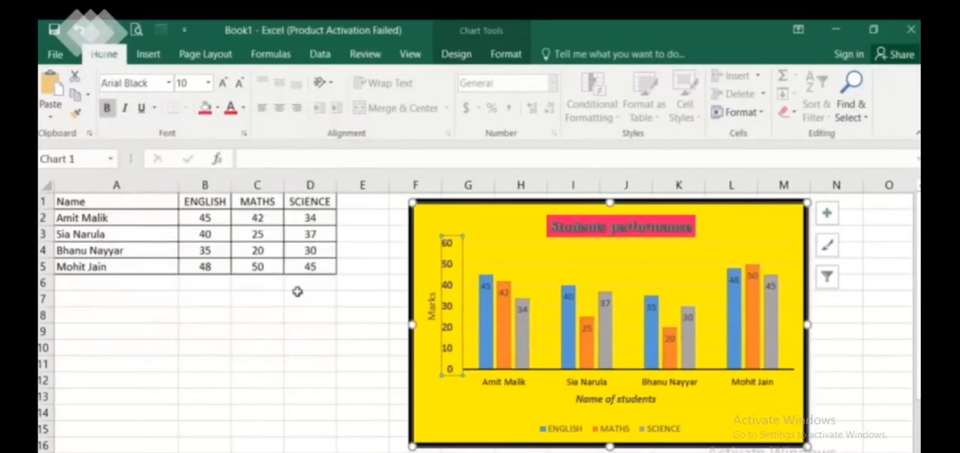
left_click(318, 373)
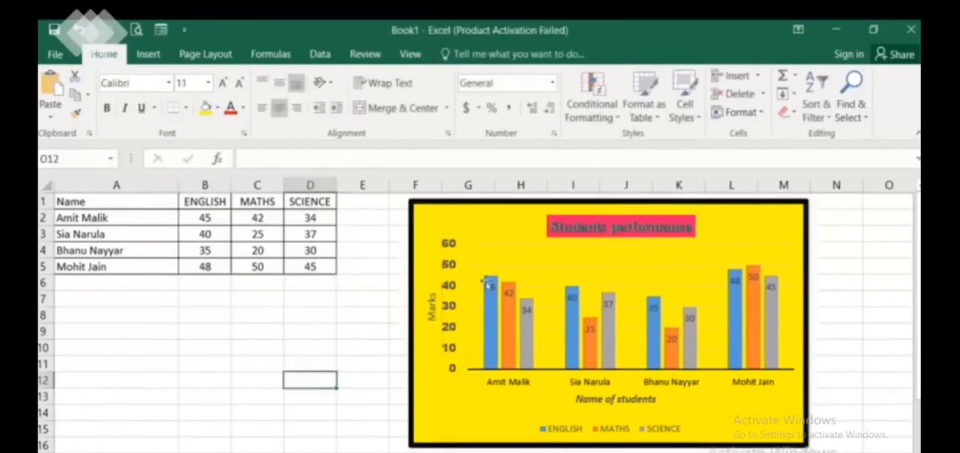
left_click(488, 227)
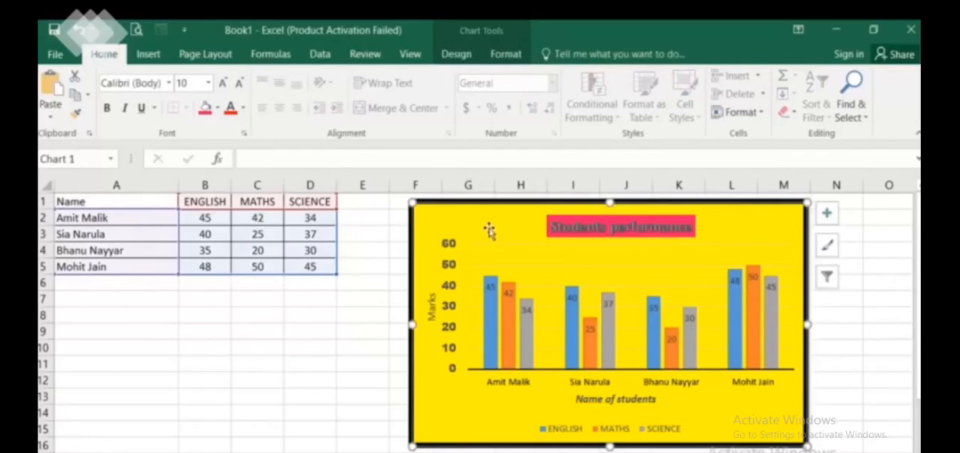
mouse_move(482, 22)
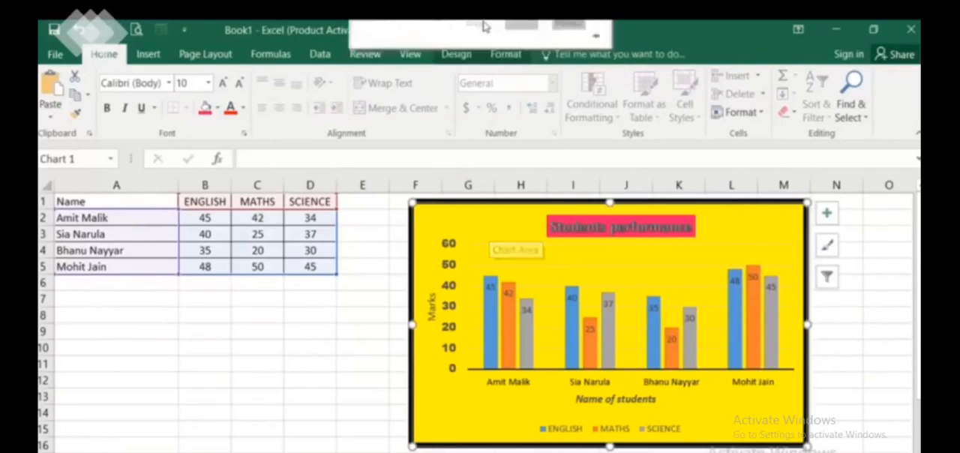
left_click(510, 52)
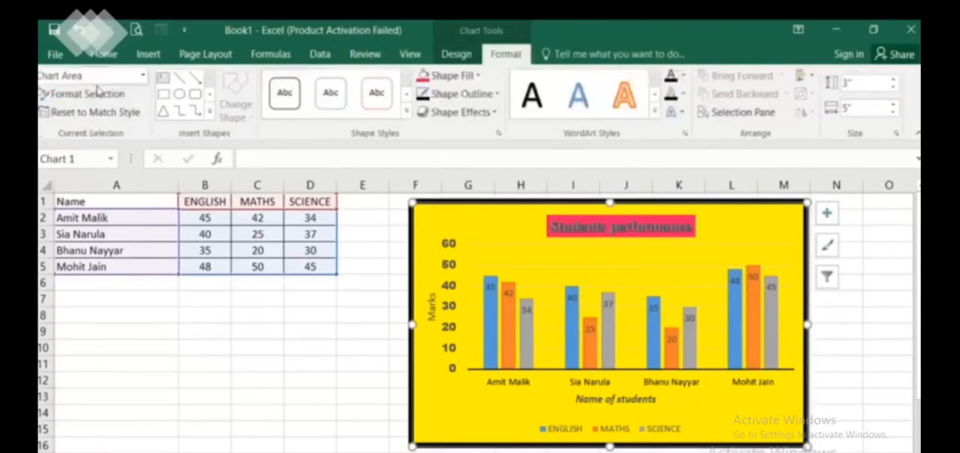
left_click(135, 75)
left_click(143, 76)
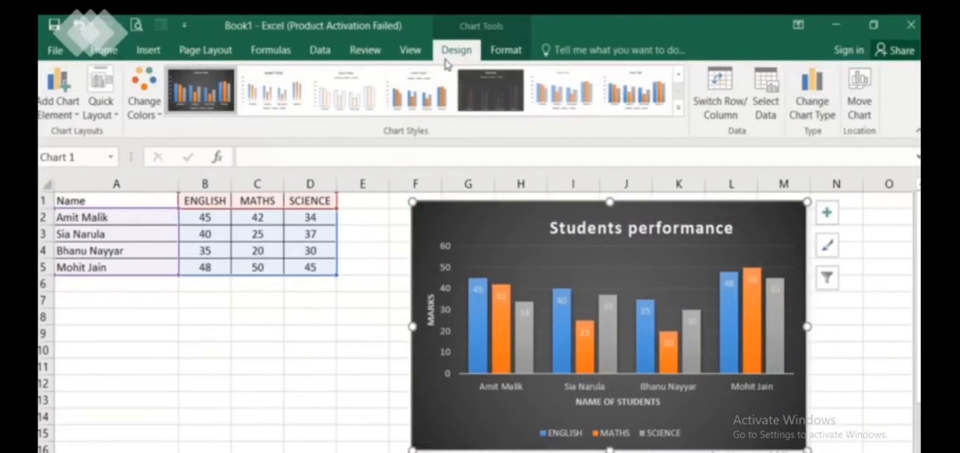
Change the column chart's type to Clustered Bar
left_click(814, 113)
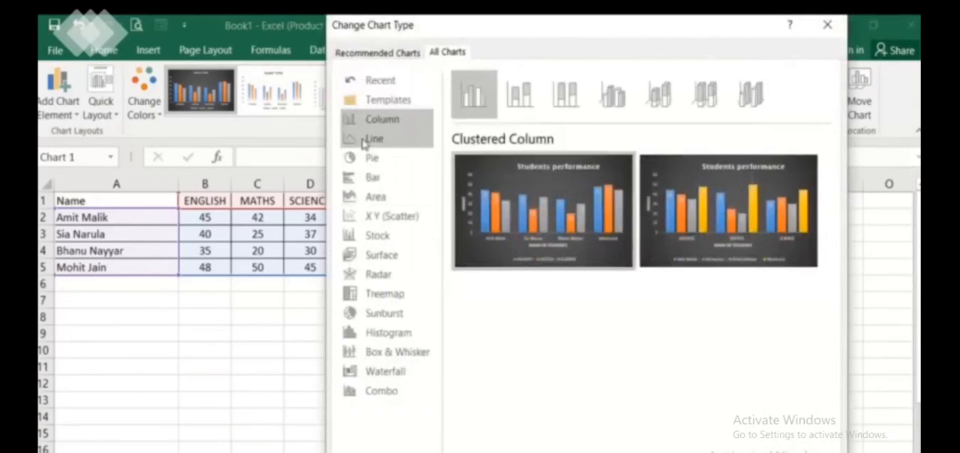
left_click(372, 181)
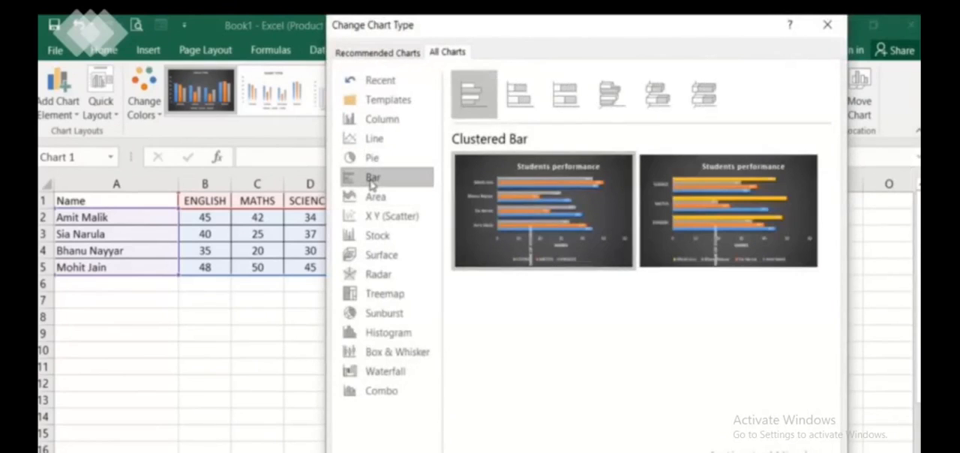
left_click(724, 452)
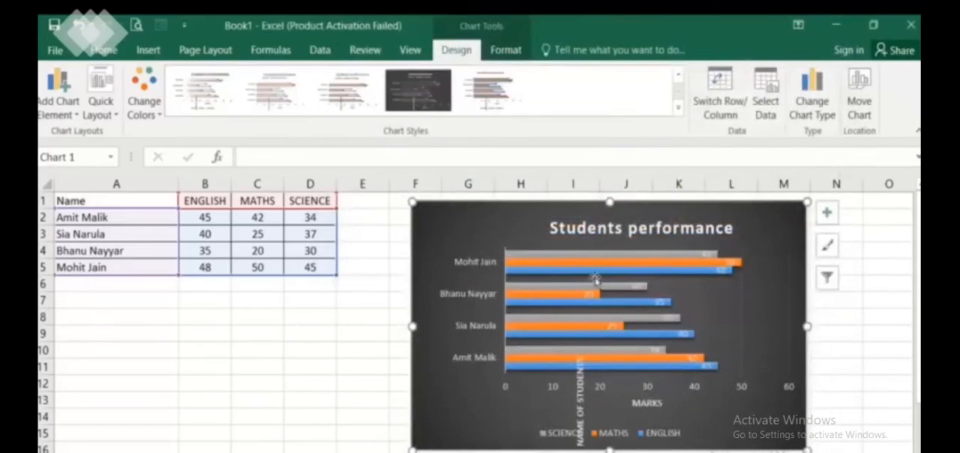
mouse_move(533, 320)
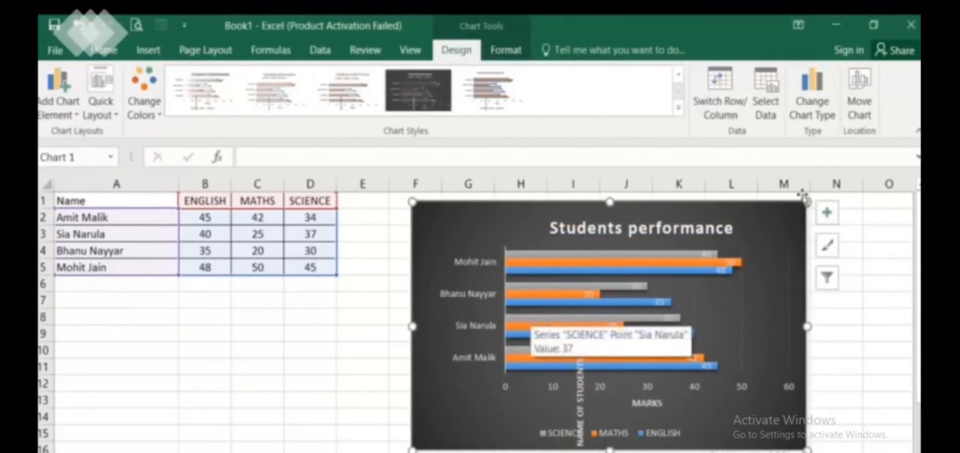
Convert the bar chart into a Line chart, using the version with students on the category axis
left_click(810, 110)
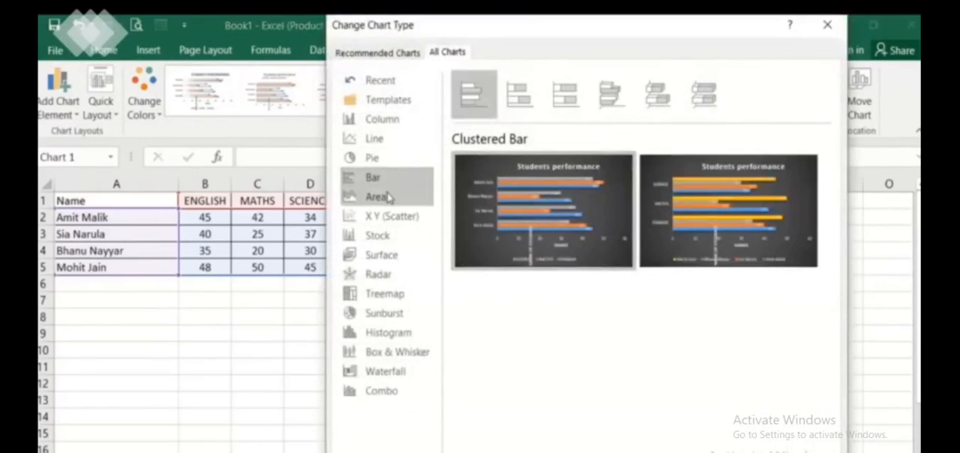
left_click(376, 142)
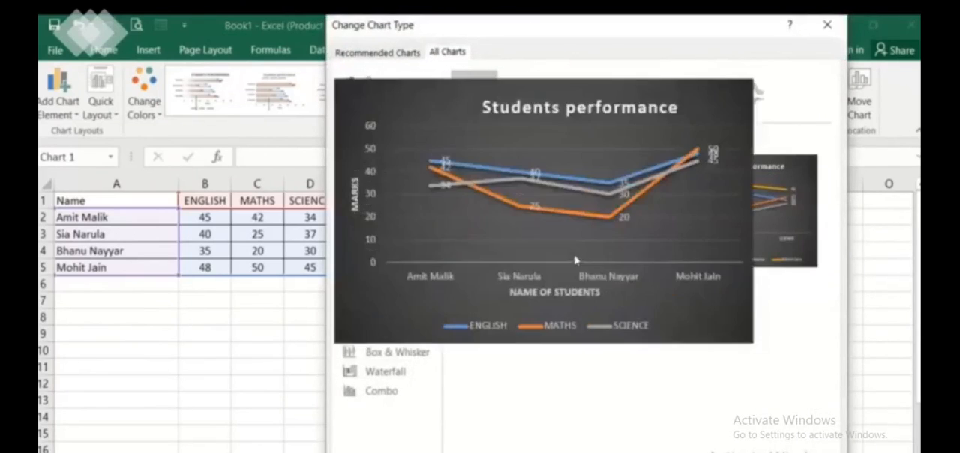
mouse_move(546, 247)
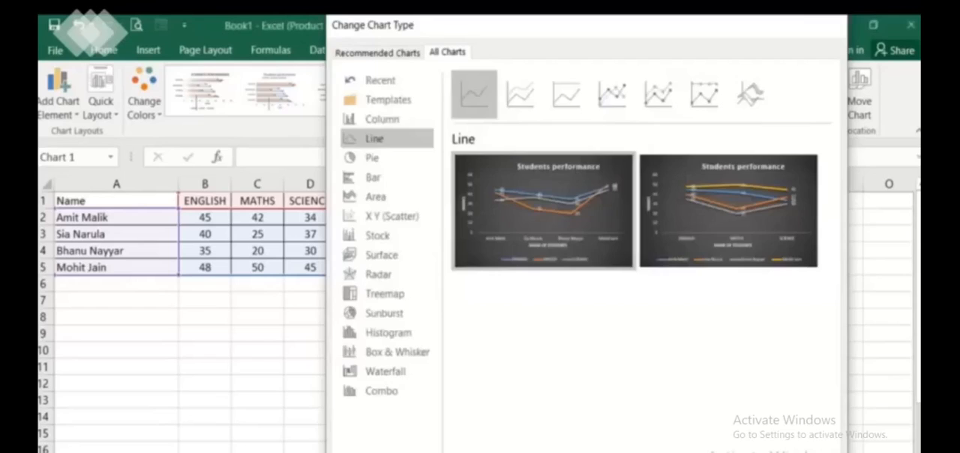
key("Return")
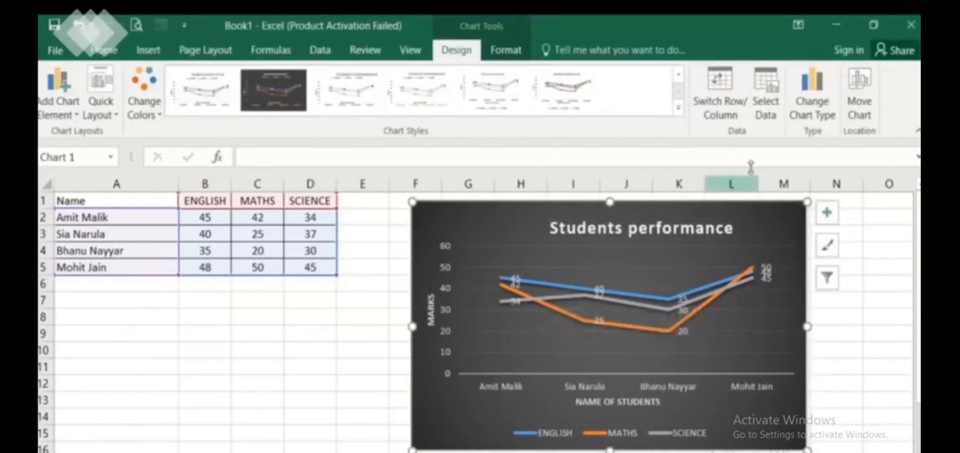
Change the line chart's type to Pie
left_click(815, 105)
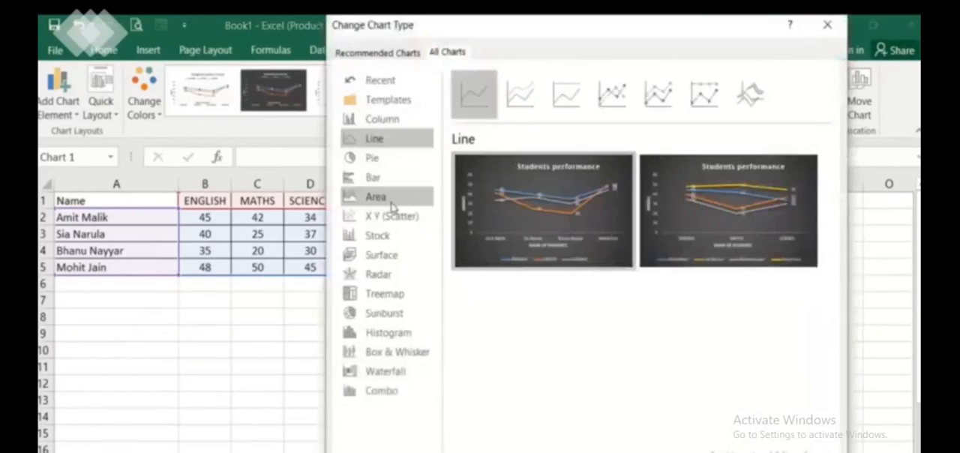
left_click(373, 158)
mouse_move(645, 274)
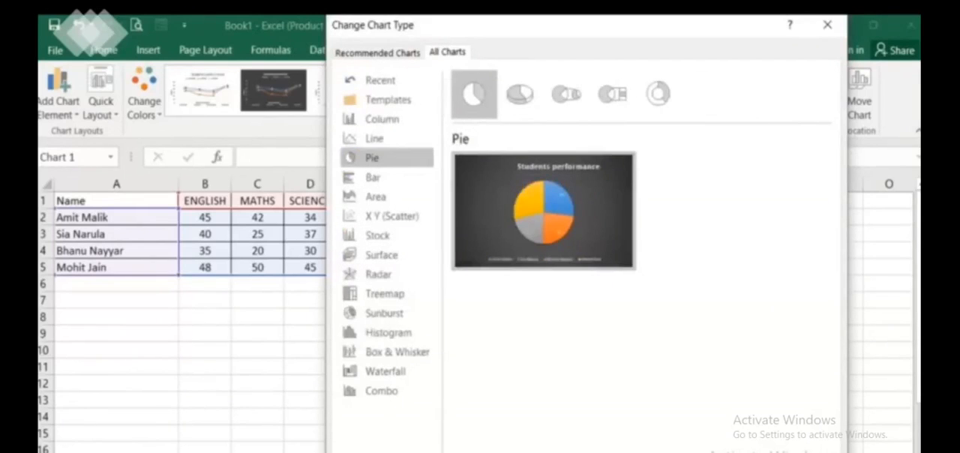
left_click(729, 452)
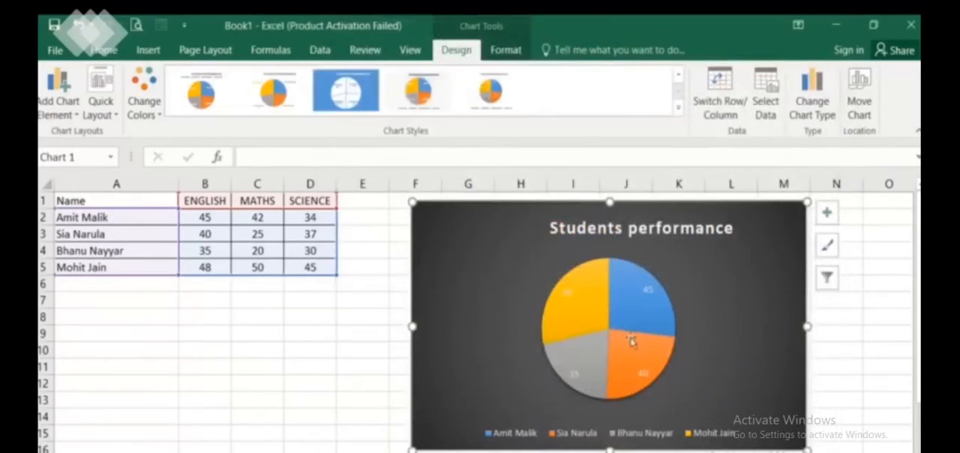
mouse_move(634, 347)
Convert the pie chart into a Doughnut chart, using the version with one slice colour per student
left_click(802, 111)
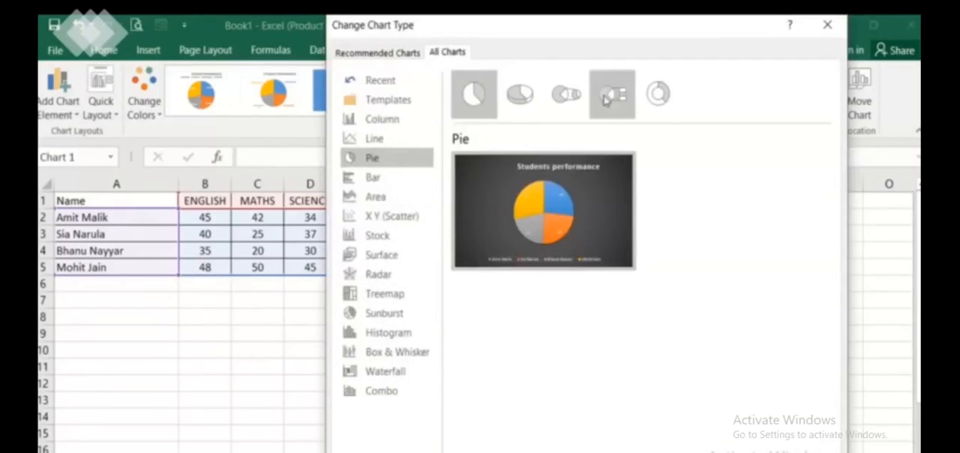
left_click(671, 96)
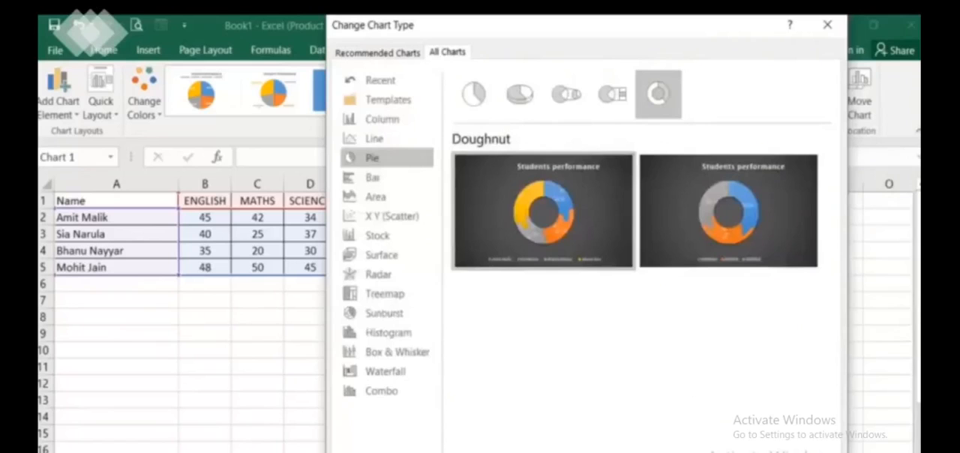
left_click(725, 452)
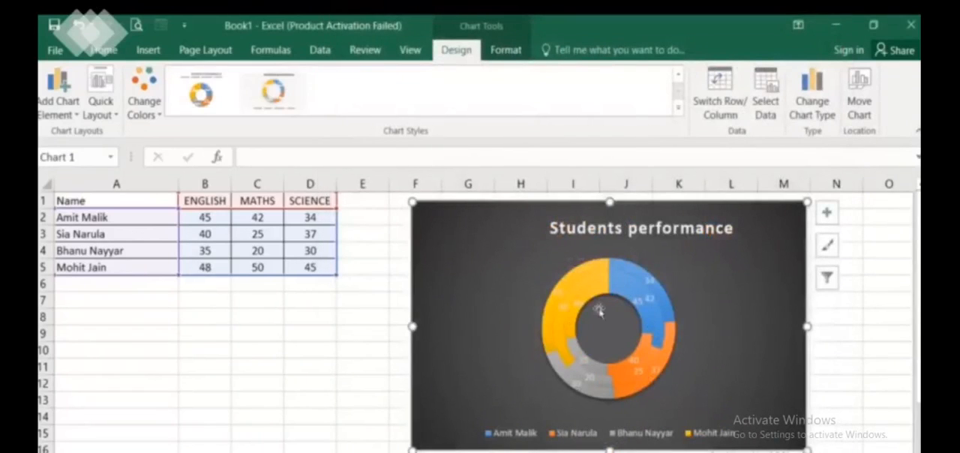
mouse_move(654, 334)
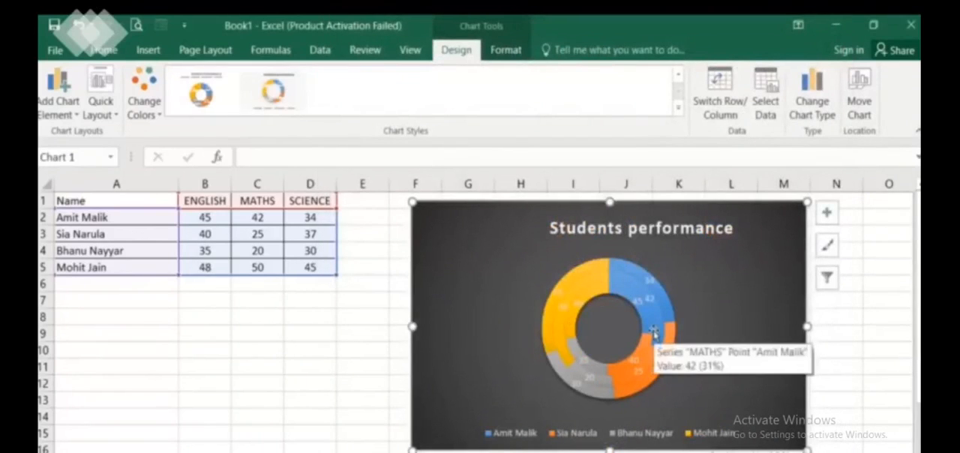